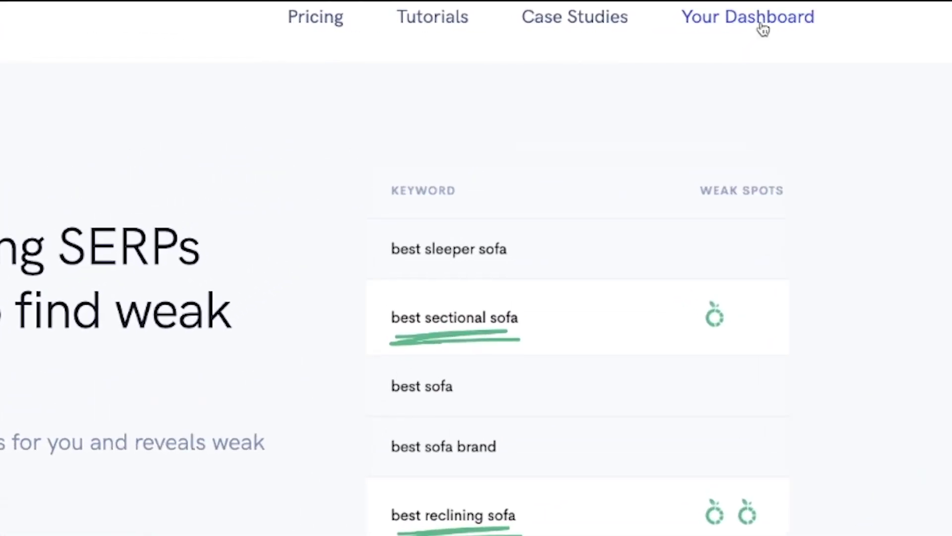
# Go to the account dashboard, which shows 2 reports and 500 credits
pyautogui.click(762, 29)
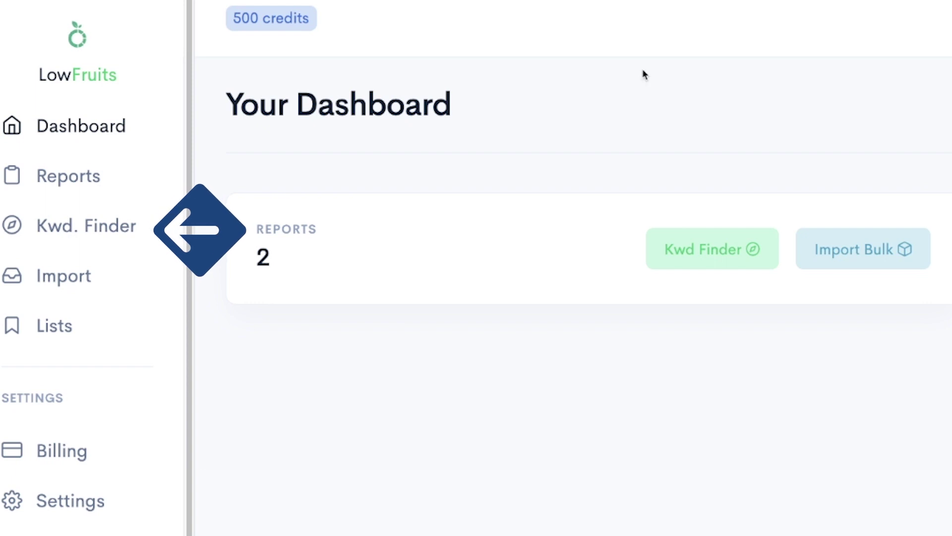
# Run a Keyword Finder search for 'best soccer *' (United States, English) with Advanced Options expanded
pyautogui.click(93, 216)
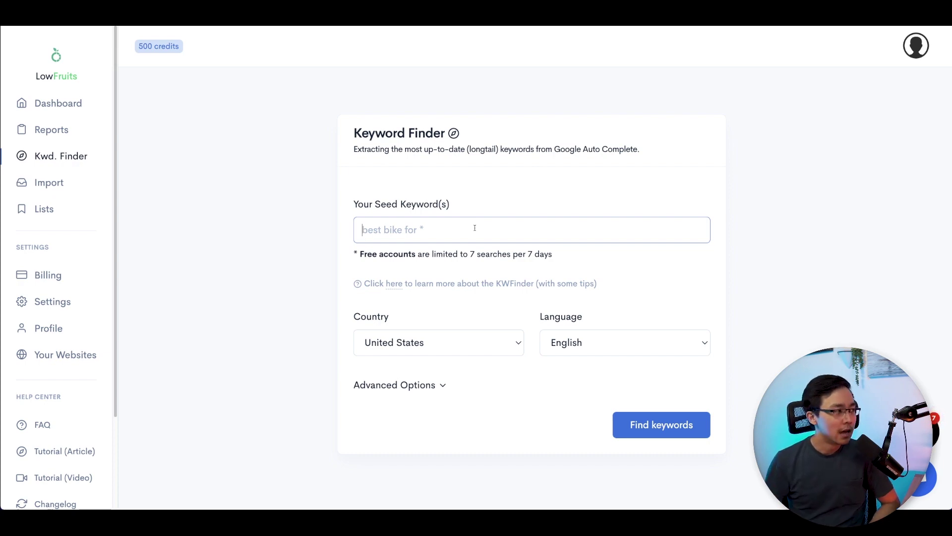
pyautogui.write('best soccer *')
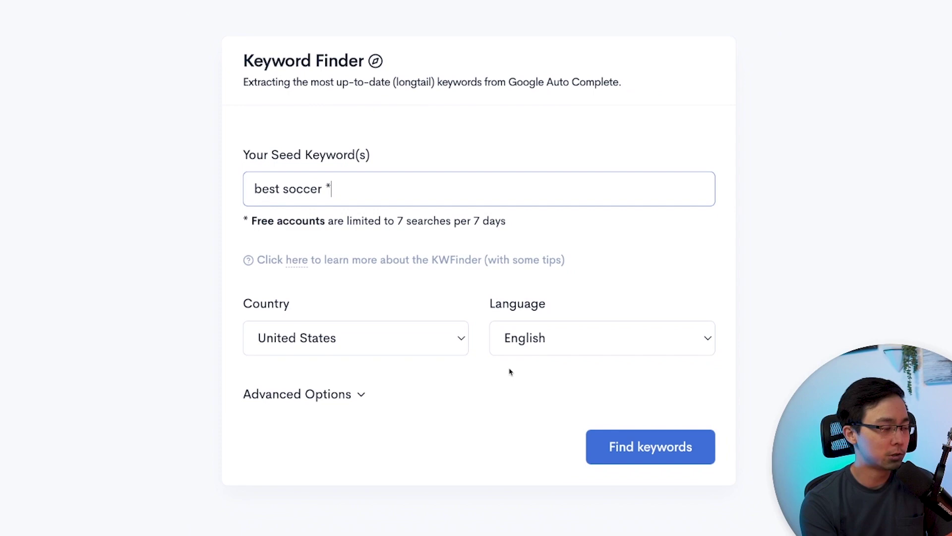
pyautogui.click(353, 414)
pyautogui.scroll(-3, 432, 342)
pyautogui.scroll(-2, 433, 342)
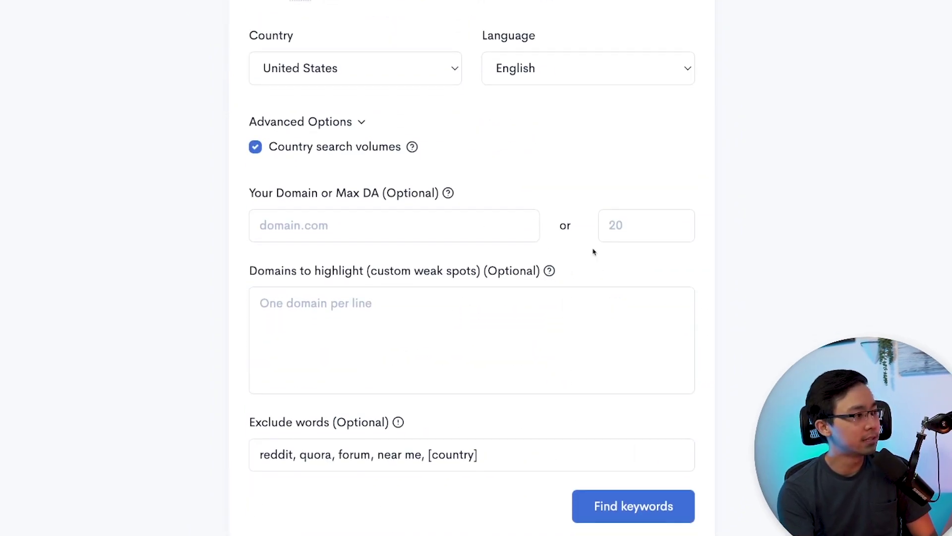
pyautogui.click(497, 319)
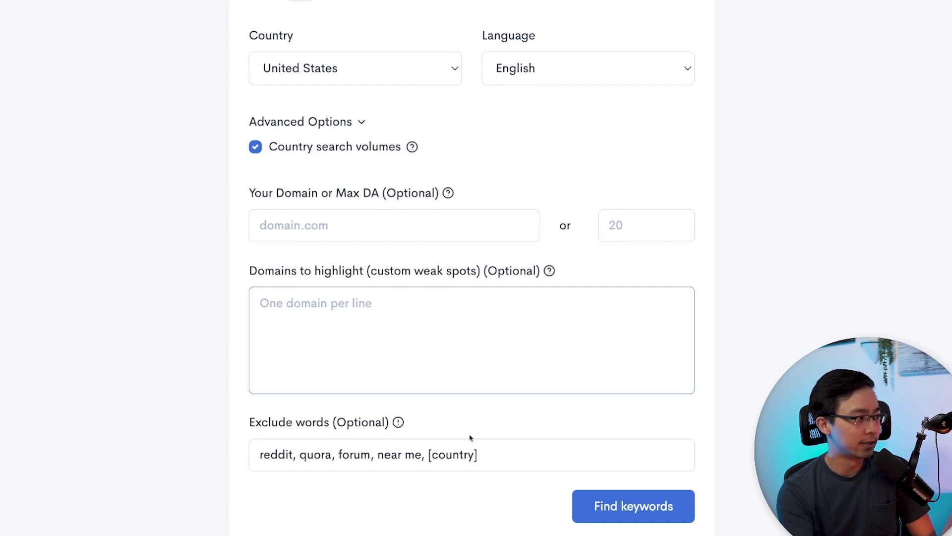
pyautogui.scroll(-1, 567, 379)
pyautogui.click(630, 484)
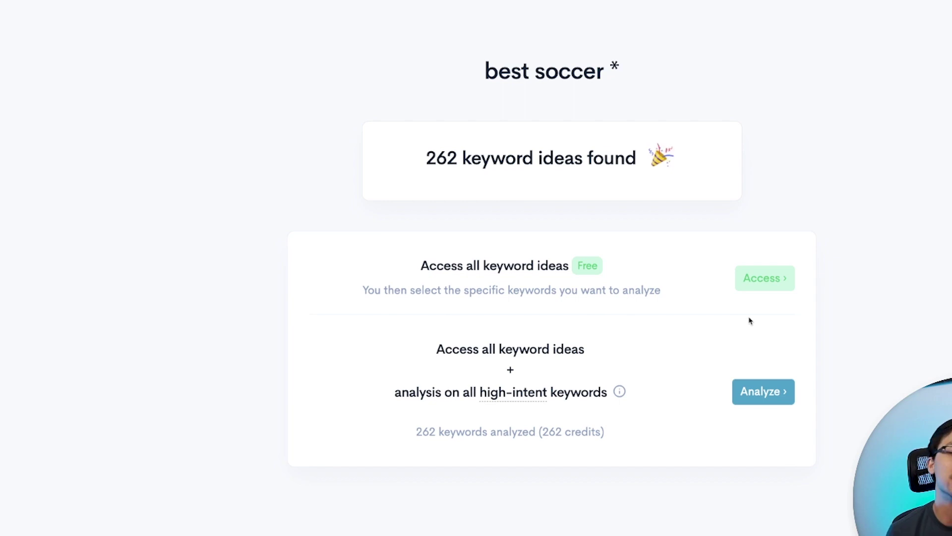
# Open all 'best soccer *' keyword ideas for free and browse the list
pyautogui.click(765, 279)
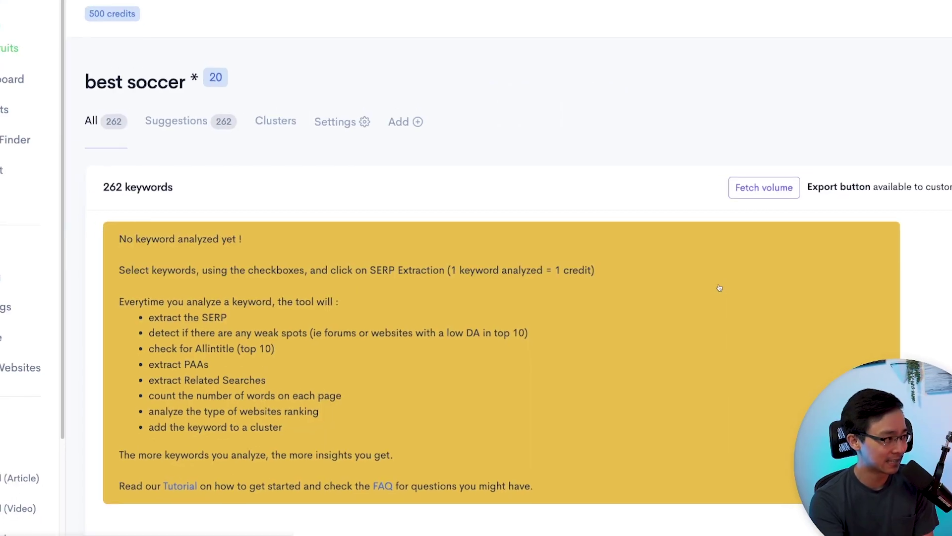
pyautogui.scroll(-7, 572, 262)
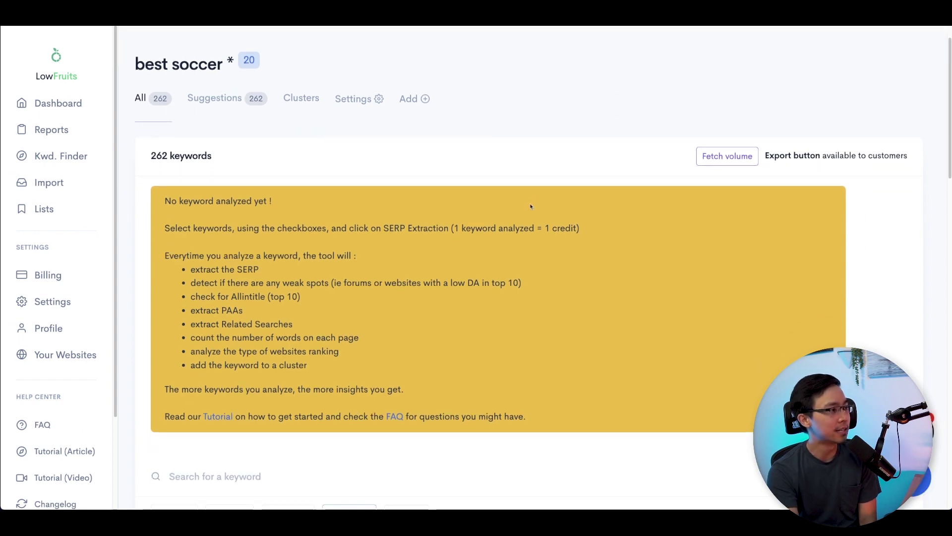
pyautogui.scroll(-3, 530, 226)
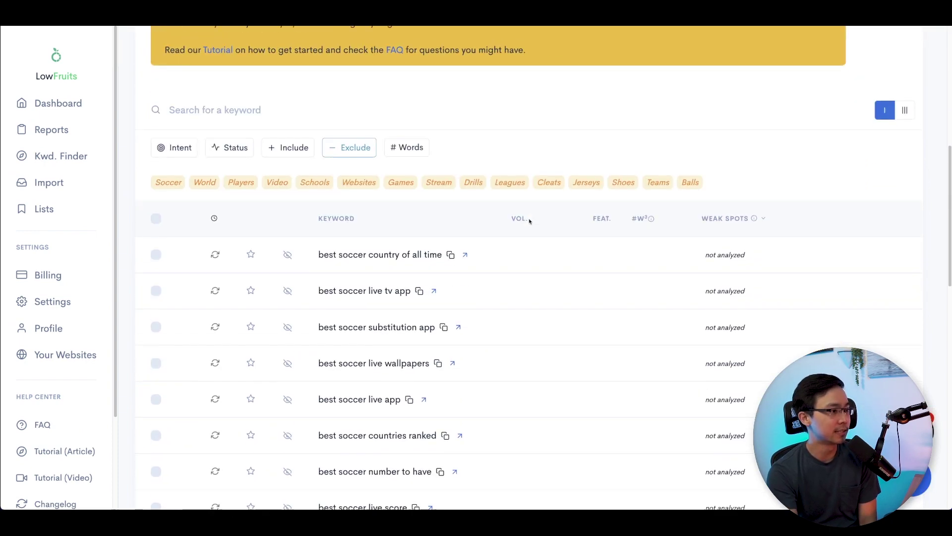
pyautogui.scroll(10, 511, 219)
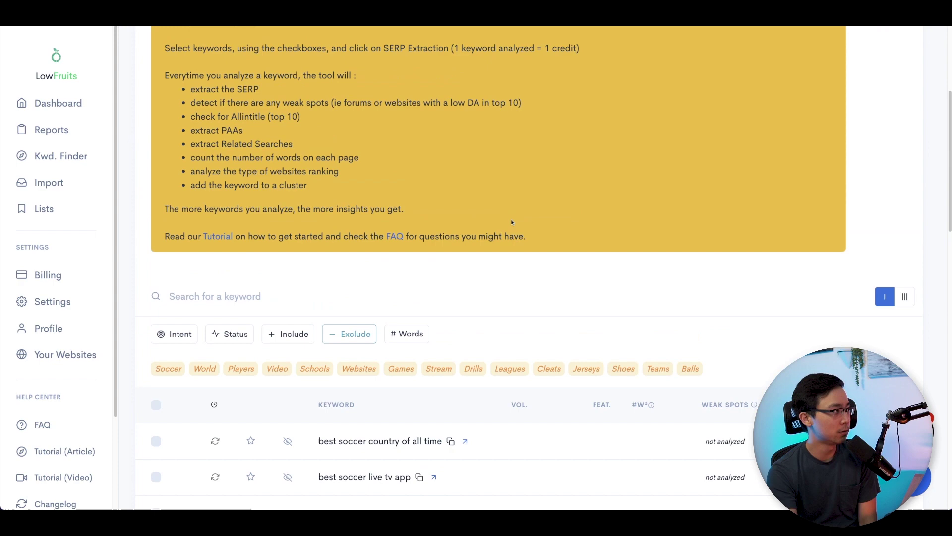
pyautogui.scroll(-2, 421, 260)
pyautogui.scroll(2, 421, 260)
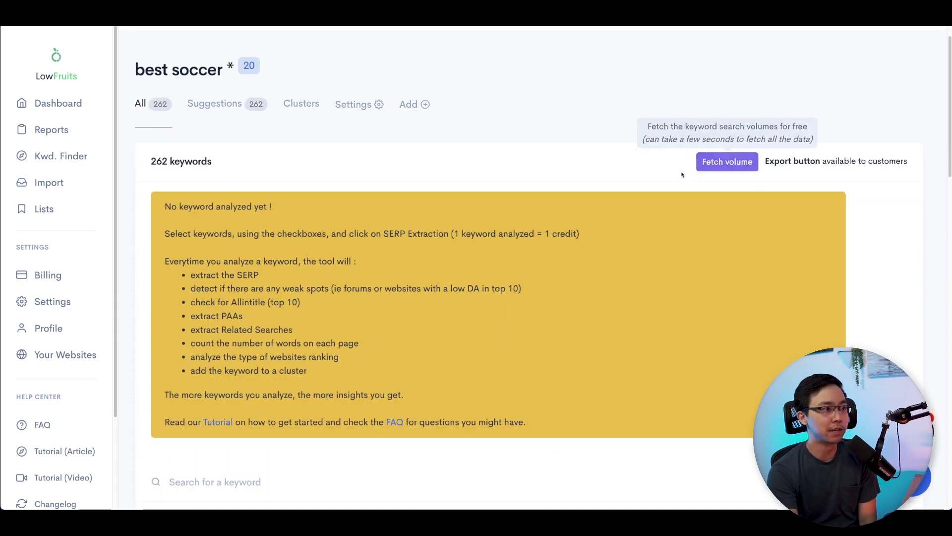
# Fetch search volumes for all keywords and scroll through the keyword table
pyautogui.click(722, 163)
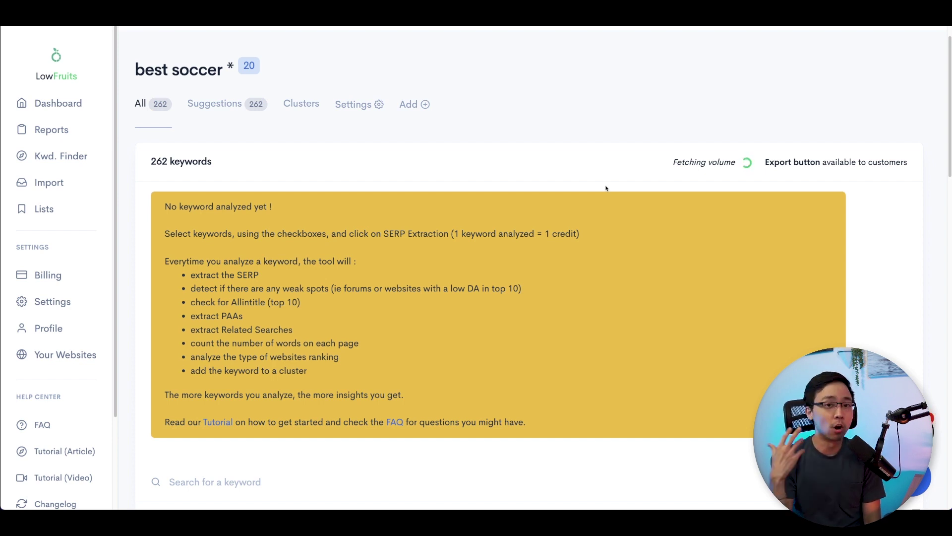
pyautogui.scroll(-1, 606, 188)
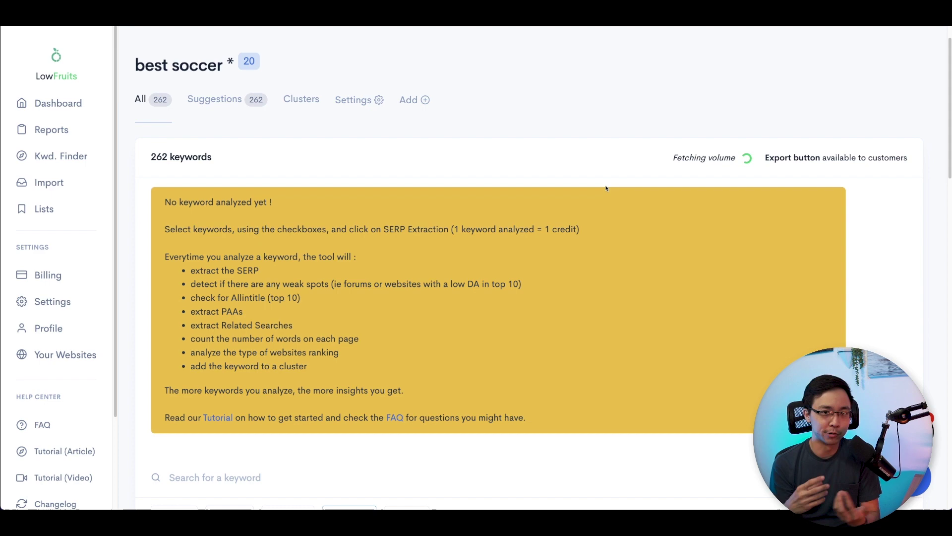
pyautogui.scroll(-5, 606, 188)
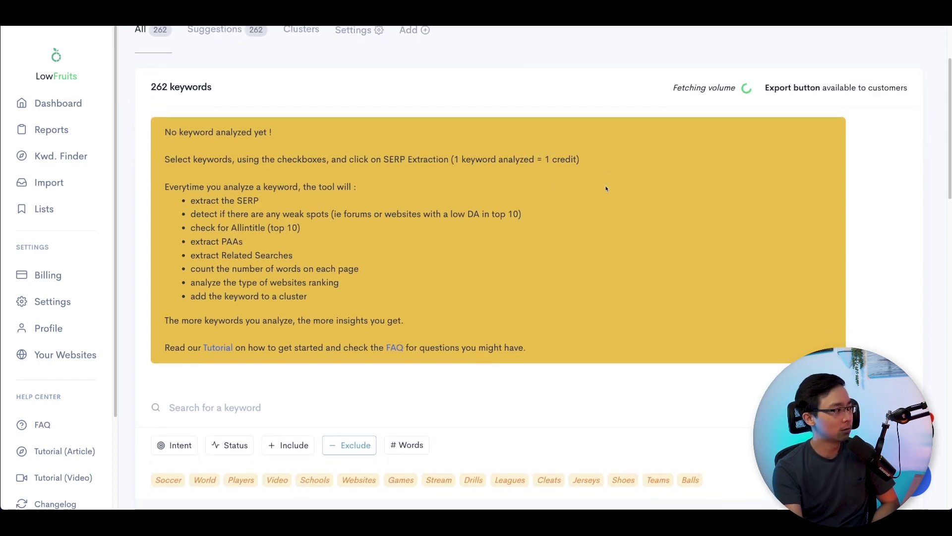
pyautogui.scroll(-5, 607, 194)
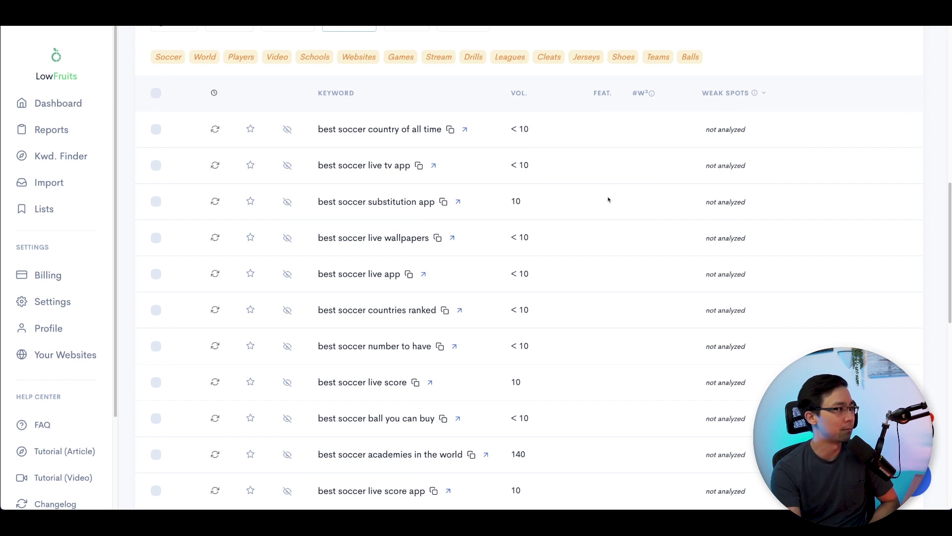
pyautogui.scroll(-1, 608, 200)
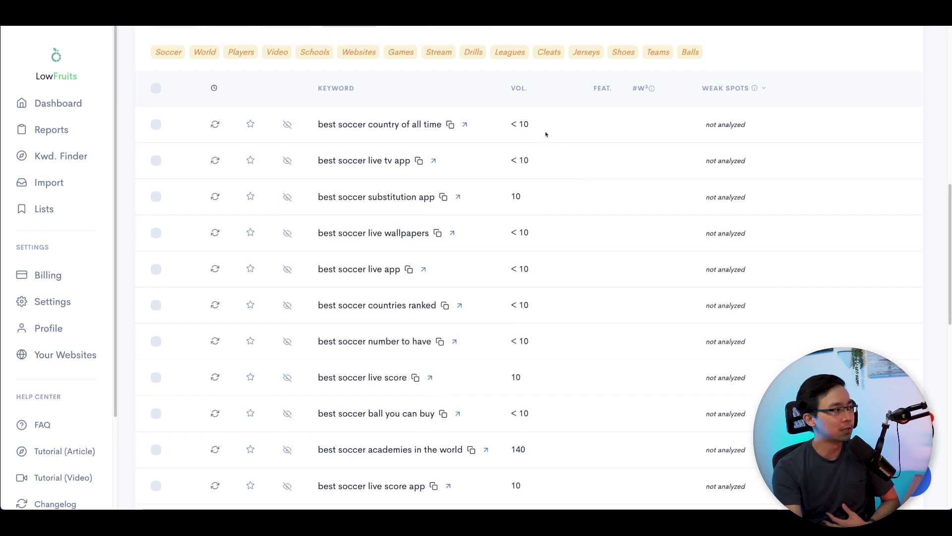
pyautogui.scroll(-4, 559, 159)
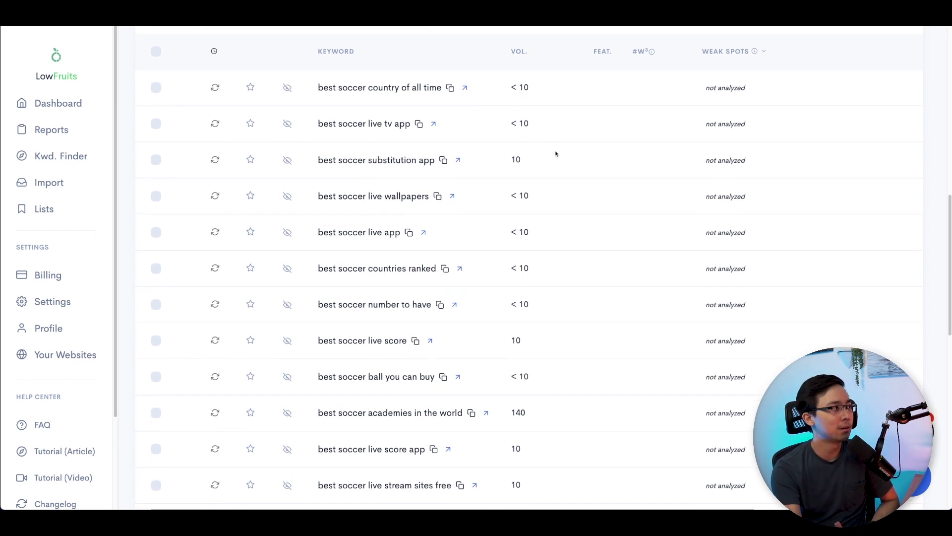
pyautogui.scroll(1, 531, 200)
pyautogui.scroll(-1, 526, 298)
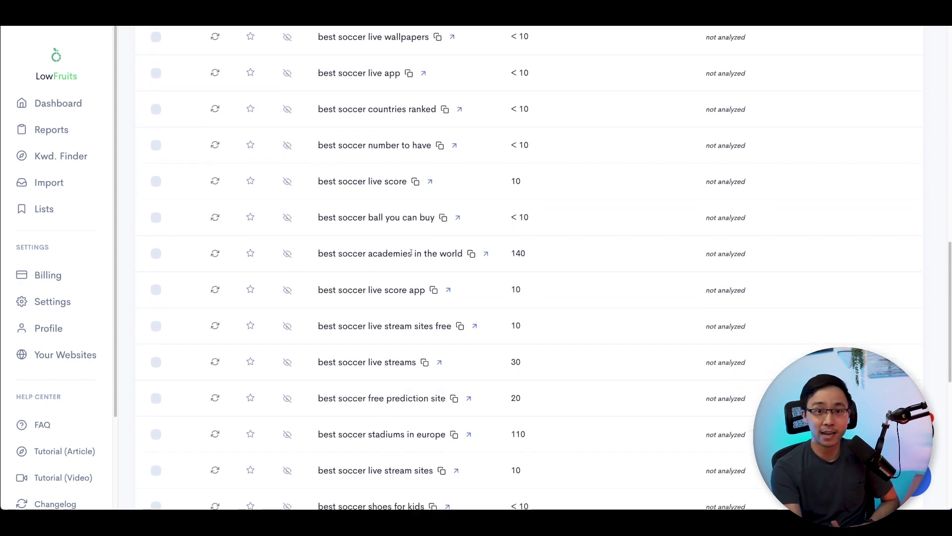
pyautogui.scroll(-7, 422, 246)
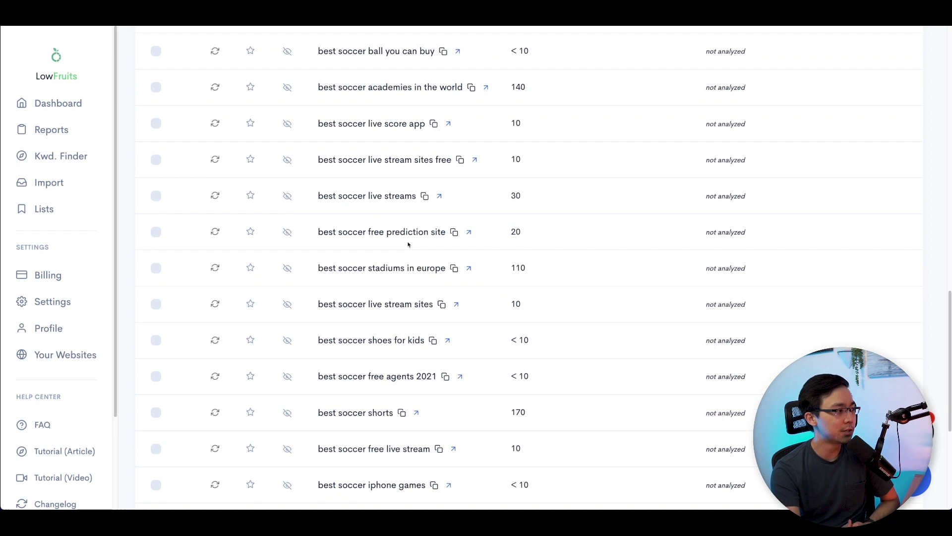
pyautogui.scroll(-1, 448, 241)
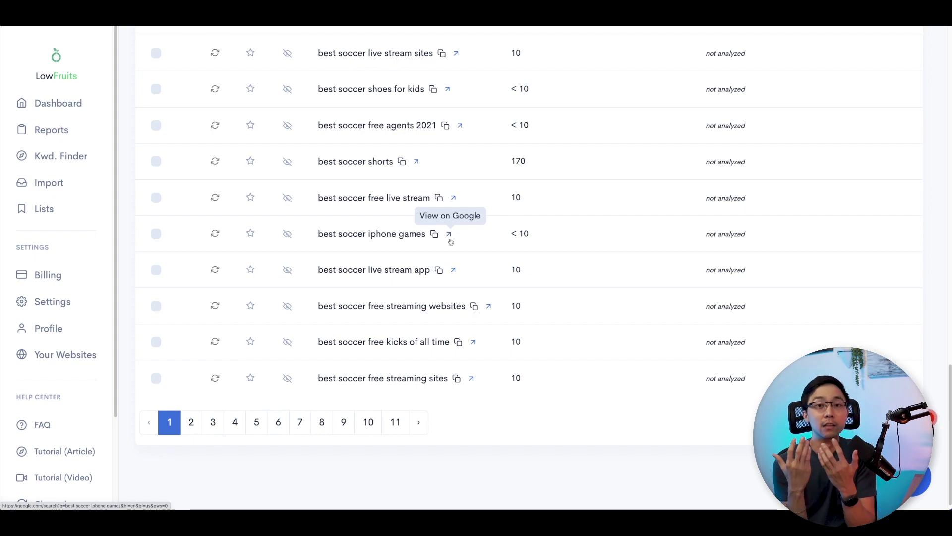
pyautogui.scroll(6, 457, 253)
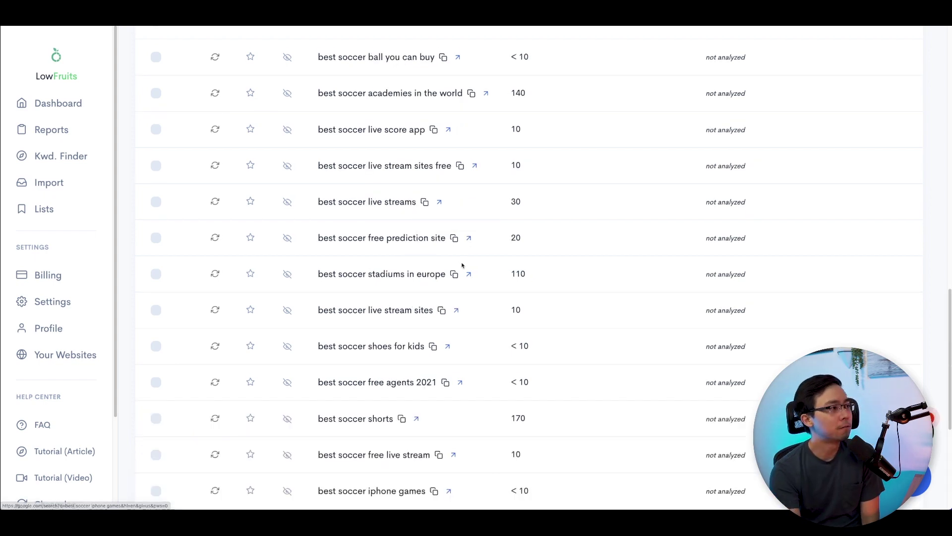
# Filter the 'best soccer *' keywords to a minimum search volume of 100
pyautogui.scroll(10, 462, 265)
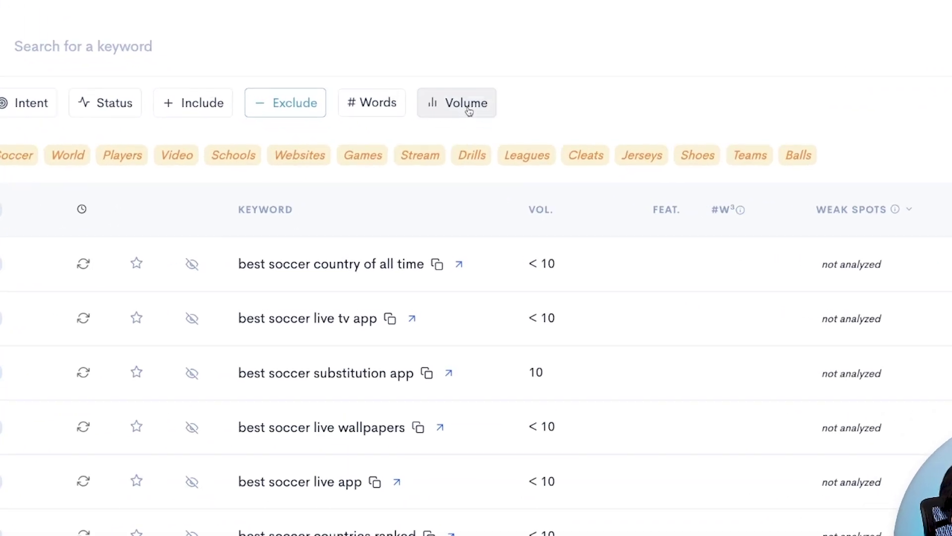
pyautogui.click(464, 141)
pyautogui.click(511, 218)
pyautogui.write('100')
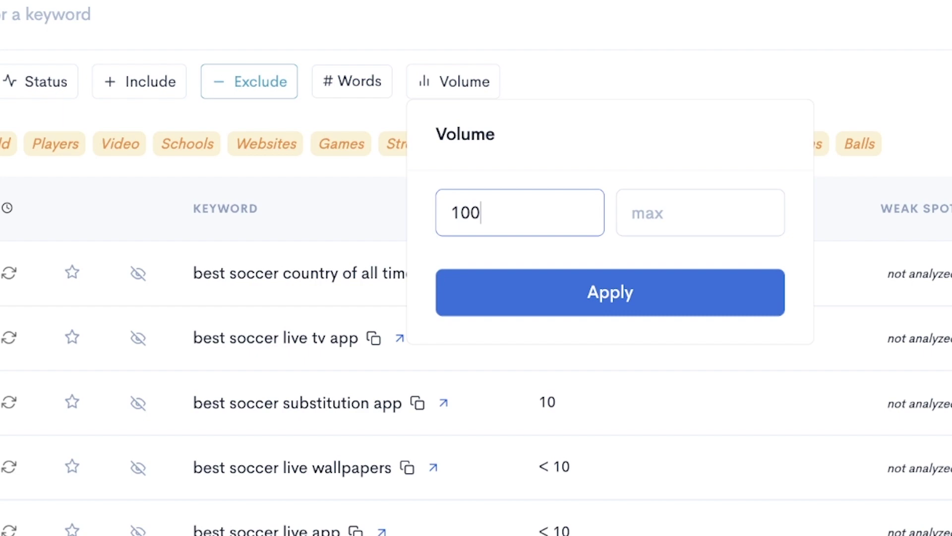
pyautogui.click(558, 309)
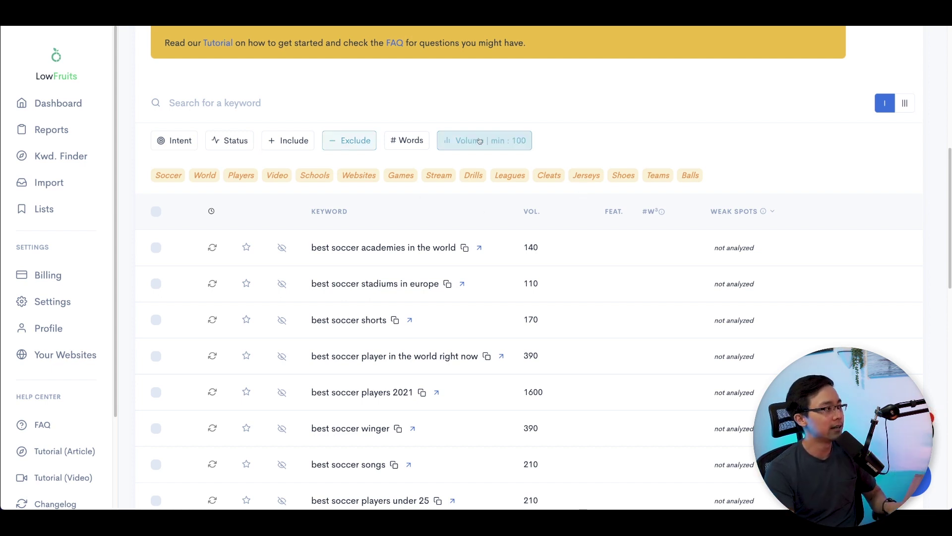
pyautogui.click(168, 136)
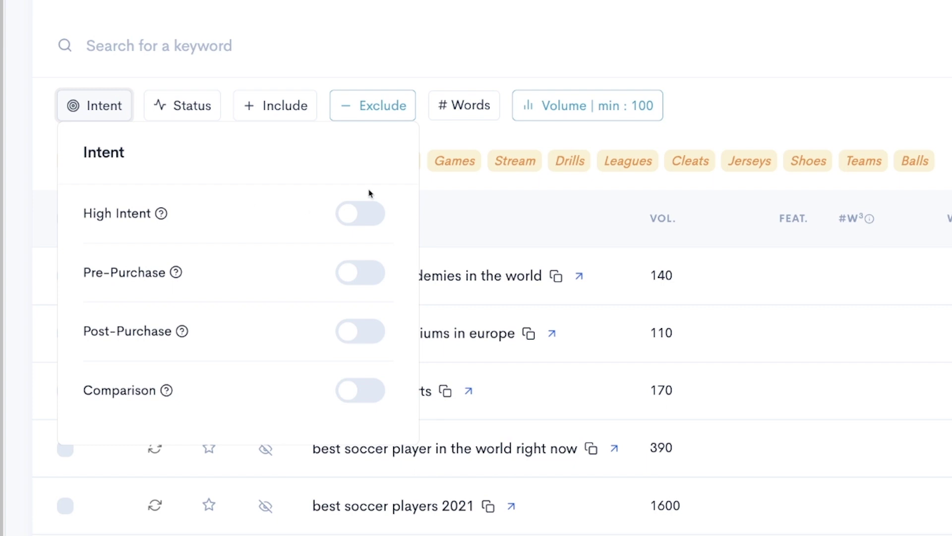
pyautogui.click(358, 211)
pyautogui.click(358, 398)
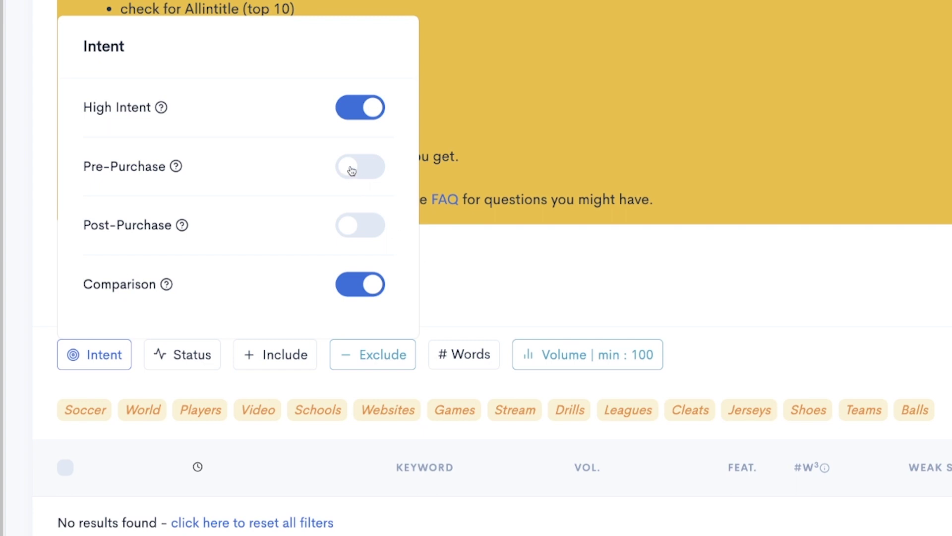
pyautogui.click(371, 114)
pyautogui.click(353, 279)
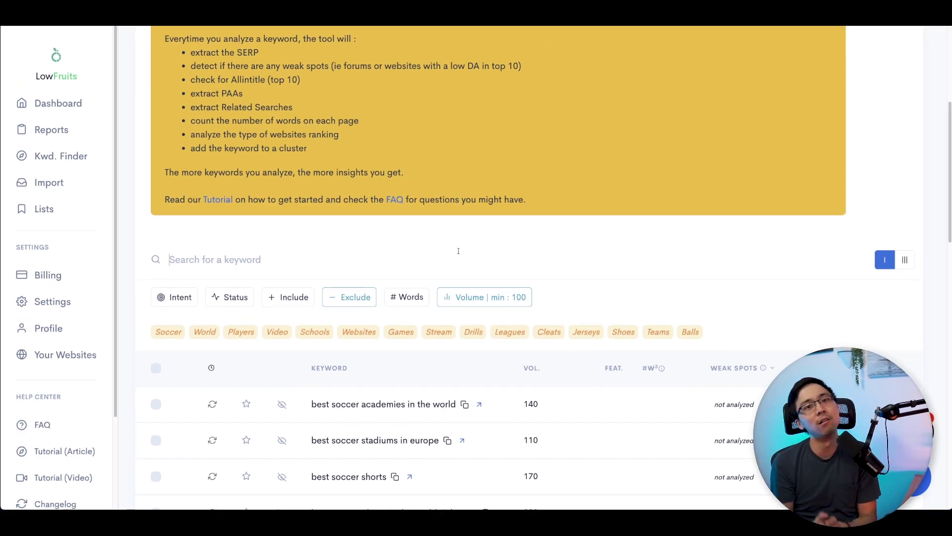
# Analyze SERPs for best soccer academies in the world, player right now, players 2021 and songs
pyautogui.scroll(-3, 458, 251)
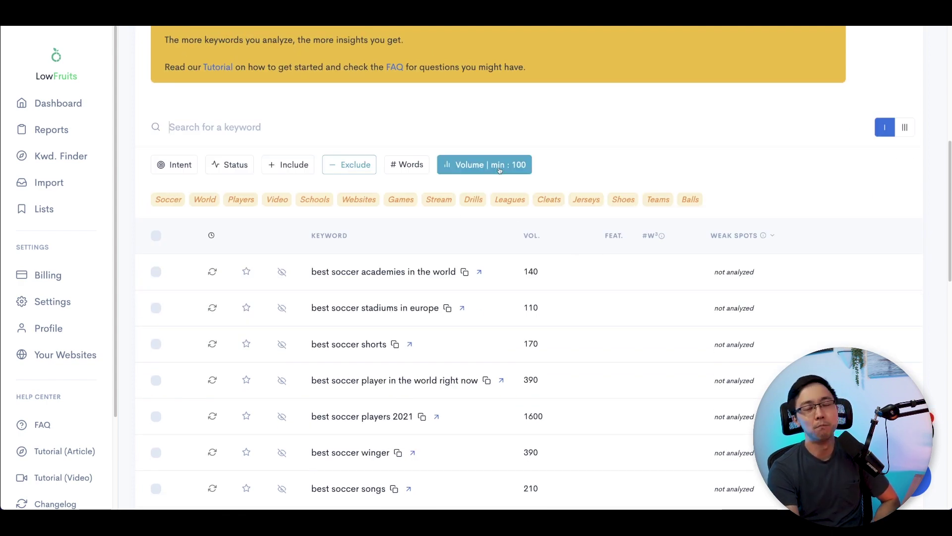
pyautogui.scroll(-3, 519, 221)
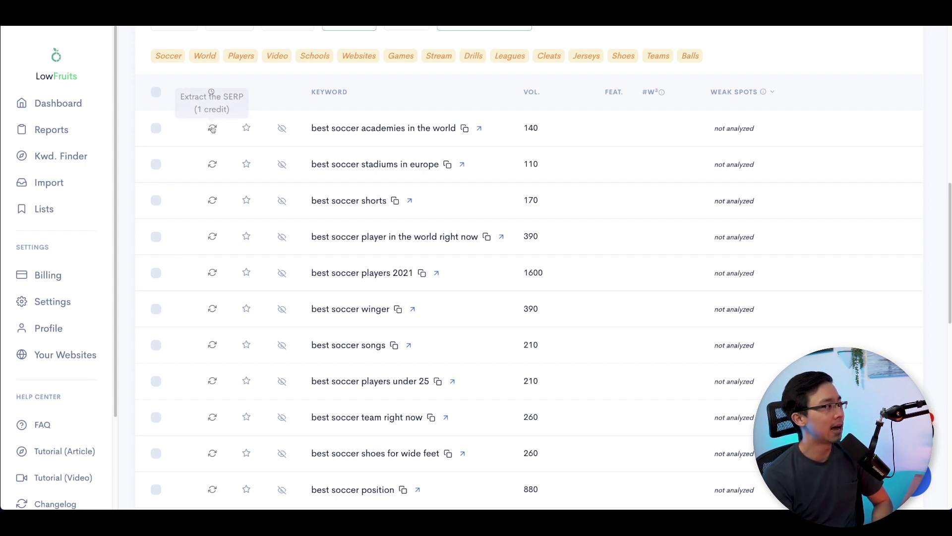
pyautogui.click(212, 128)
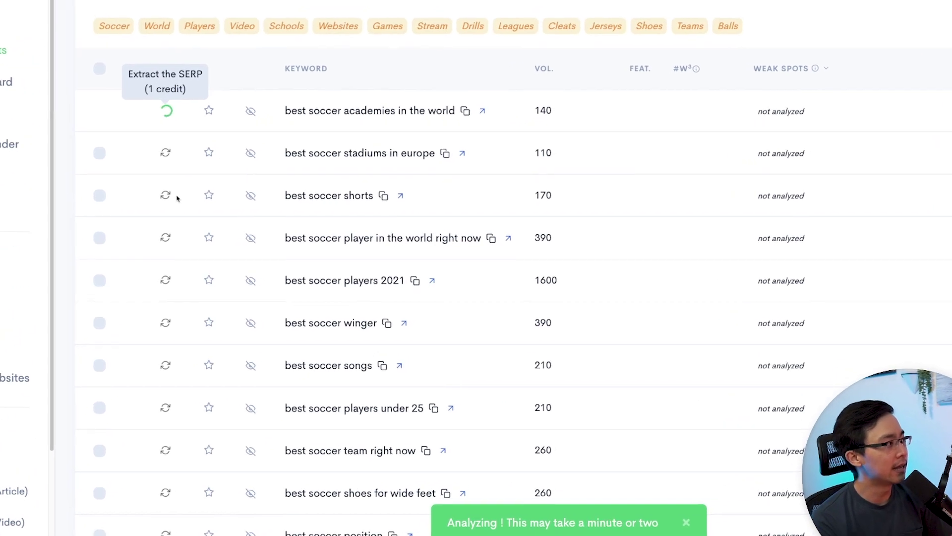
pyautogui.scroll(1, 204, 228)
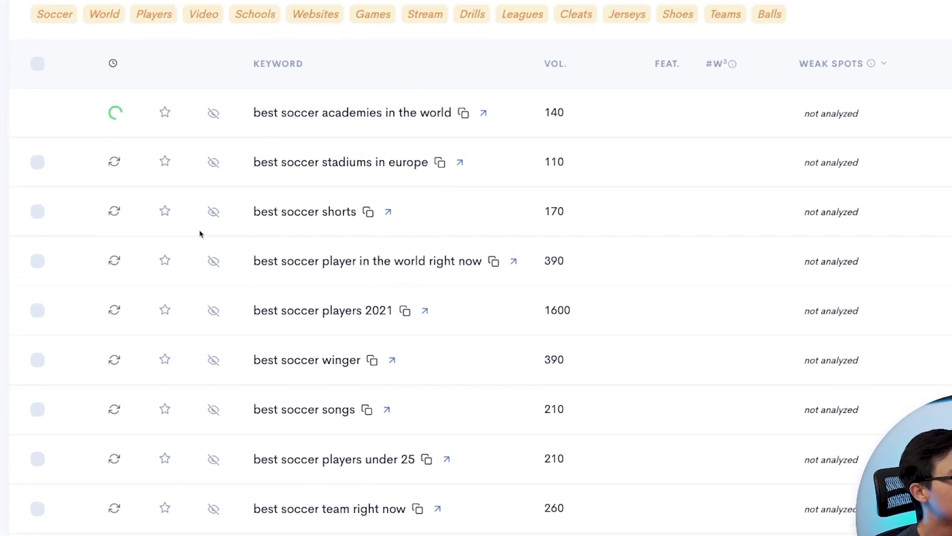
pyautogui.click(117, 286)
pyautogui.scroll(1, 117, 343)
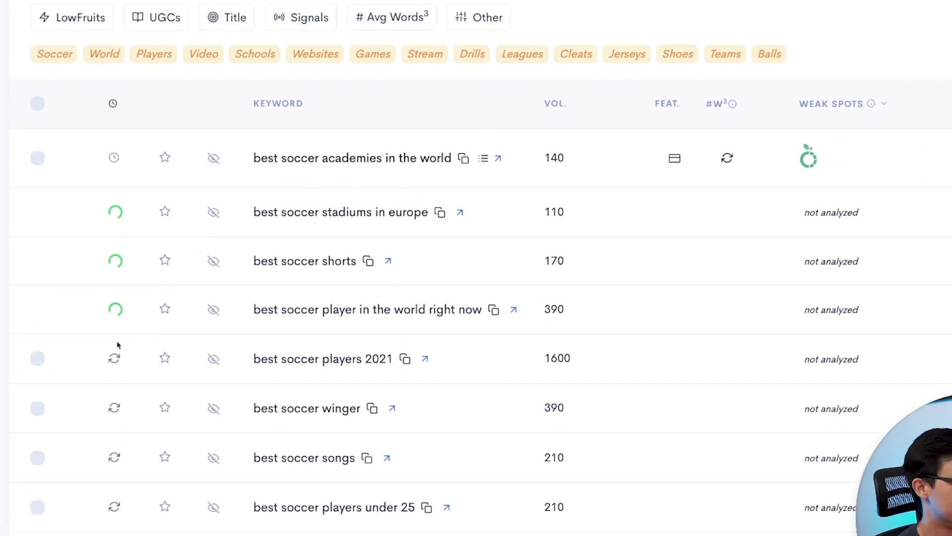
pyautogui.click(115, 362)
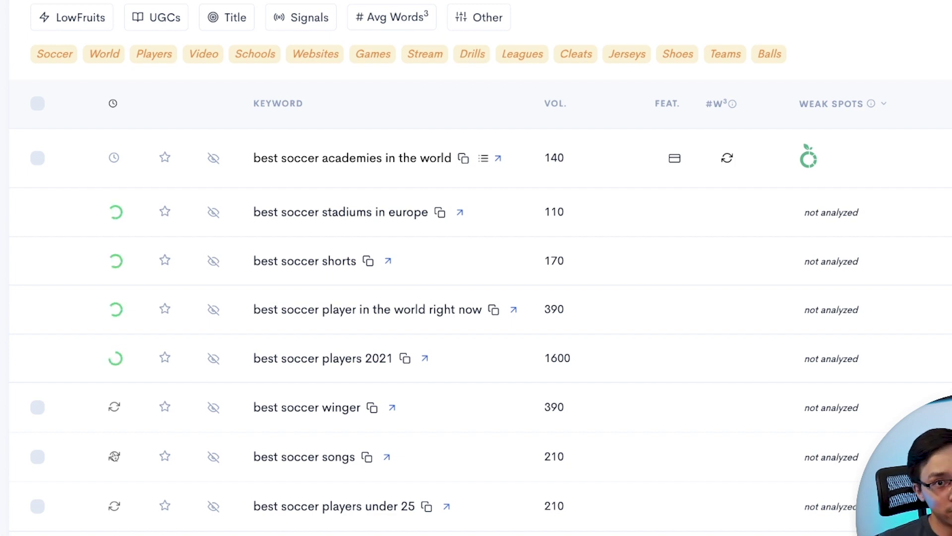
pyautogui.click(114, 456)
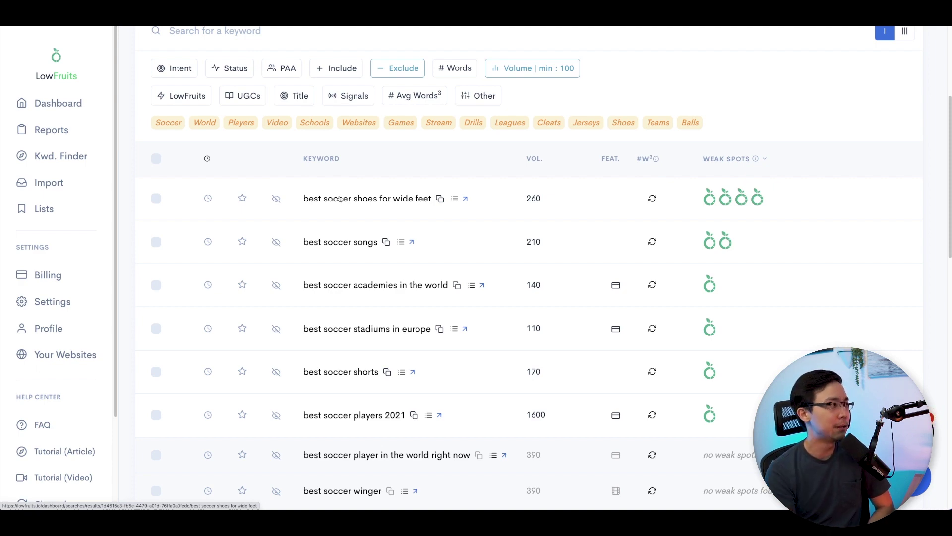
pyautogui.scroll(1, 445, 80)
# Limit the keyword list to a minimum of 4 words
pyautogui.click(444, 81)
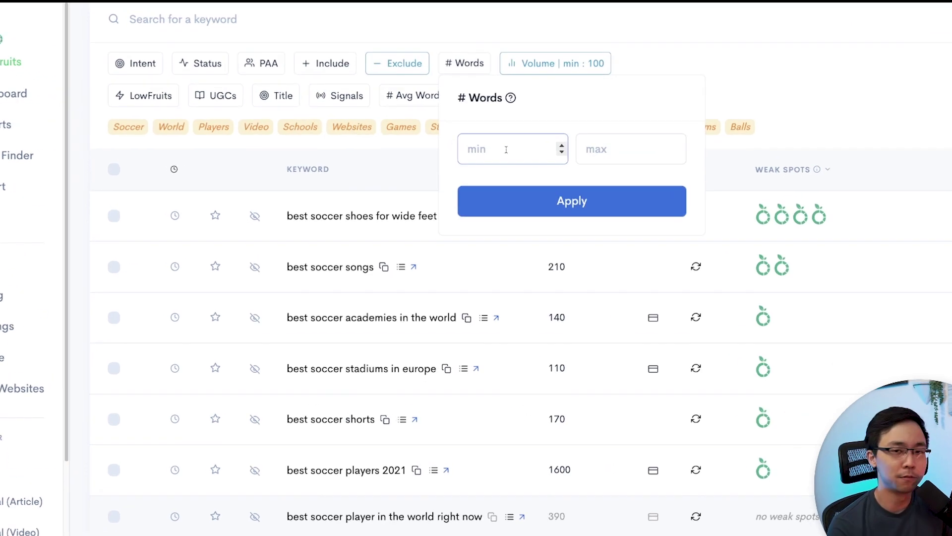
pyautogui.write('4')
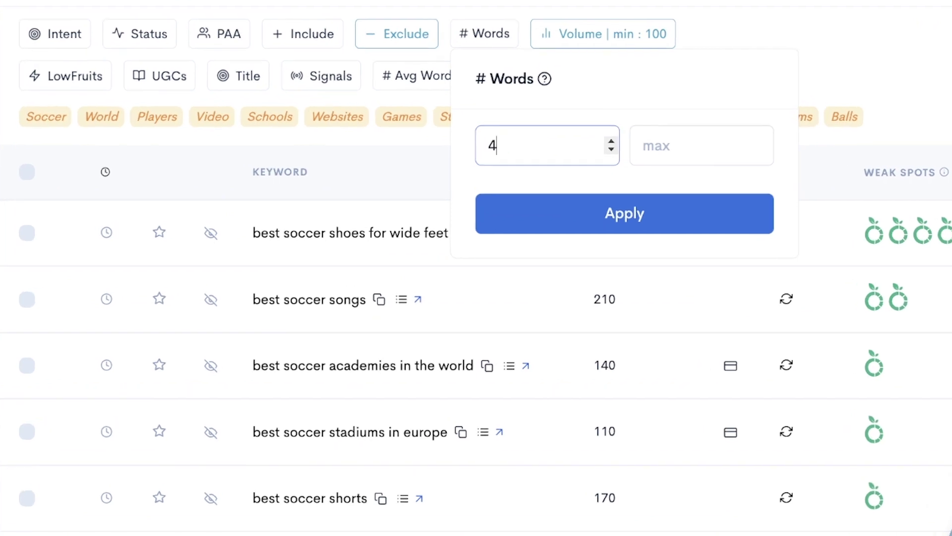
pyautogui.click(559, 221)
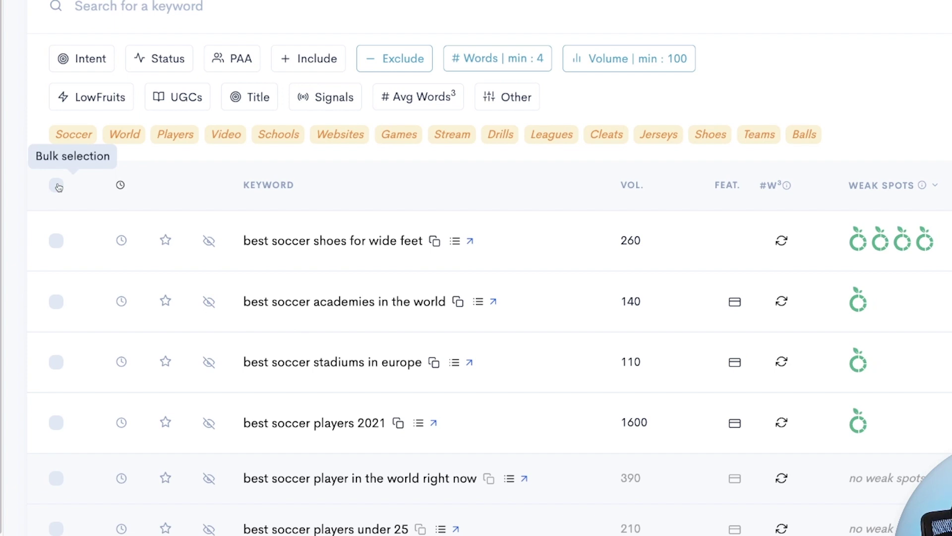
# Select all 25 keywords on this page and run a batch SERP extraction
pyautogui.click(59, 187)
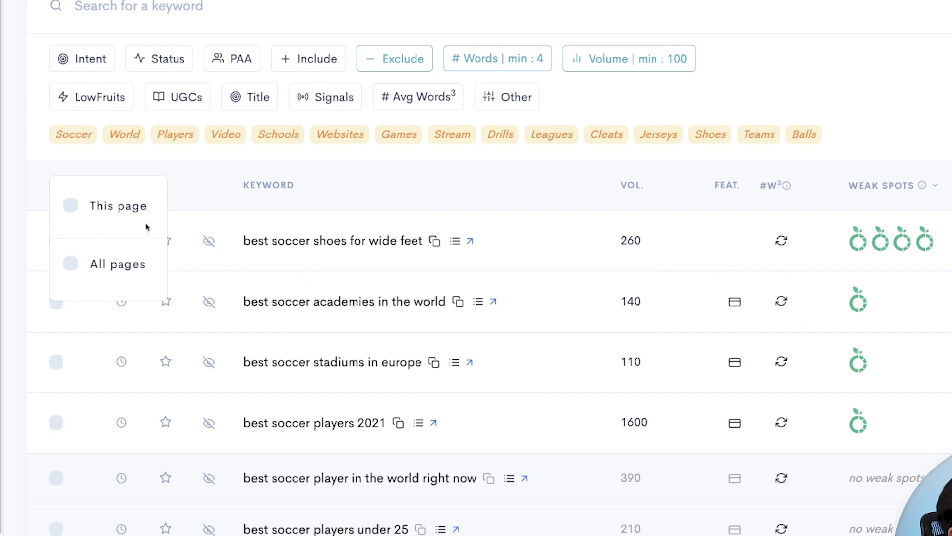
pyautogui.click(82, 214)
pyautogui.click(59, 187)
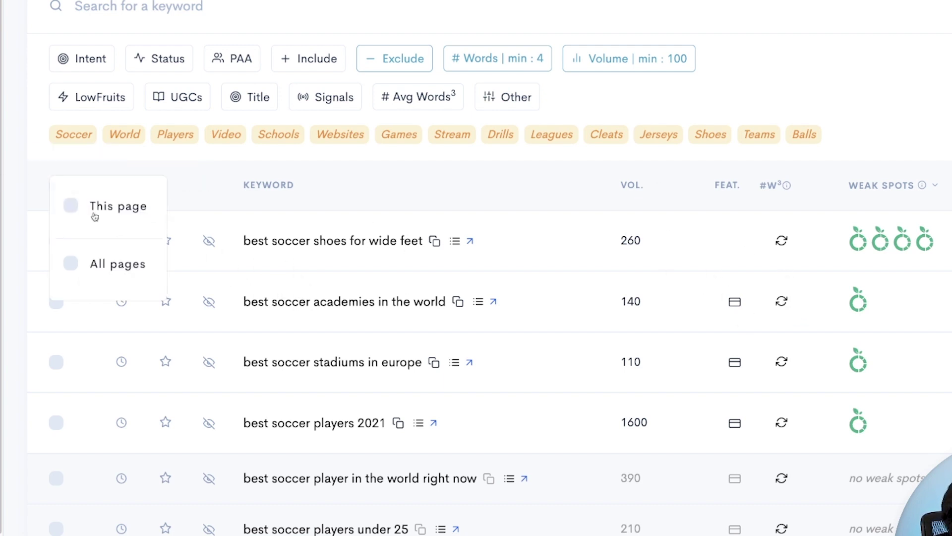
pyautogui.click(94, 209)
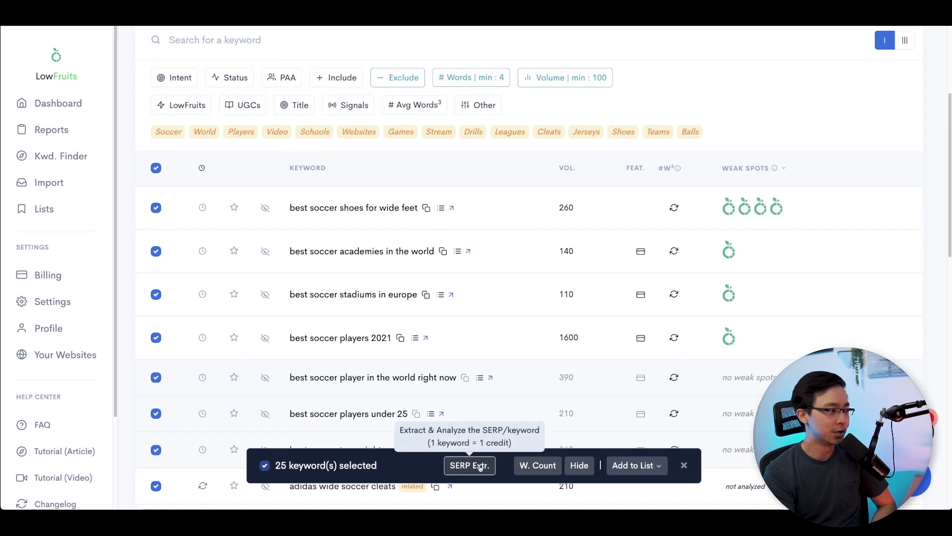
pyautogui.click(483, 531)
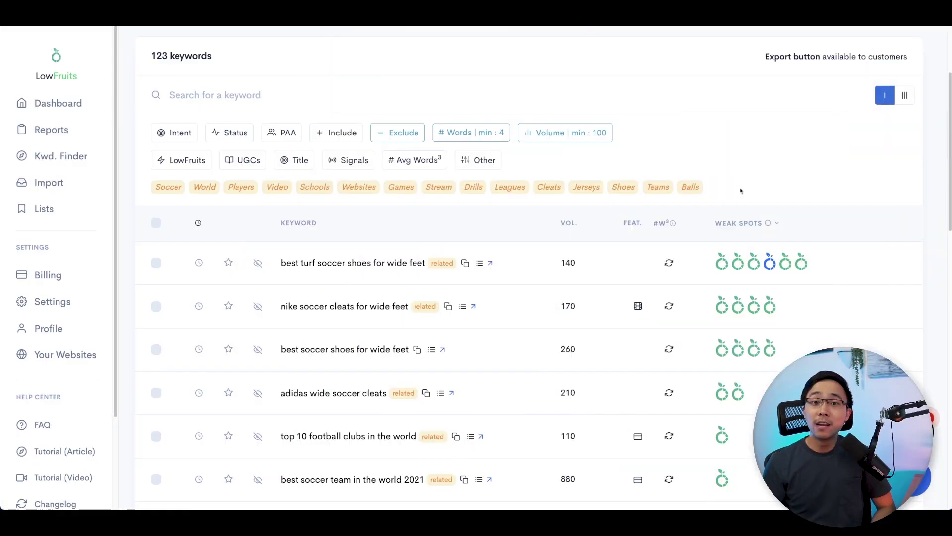
pyautogui.scroll(-1, 740, 191)
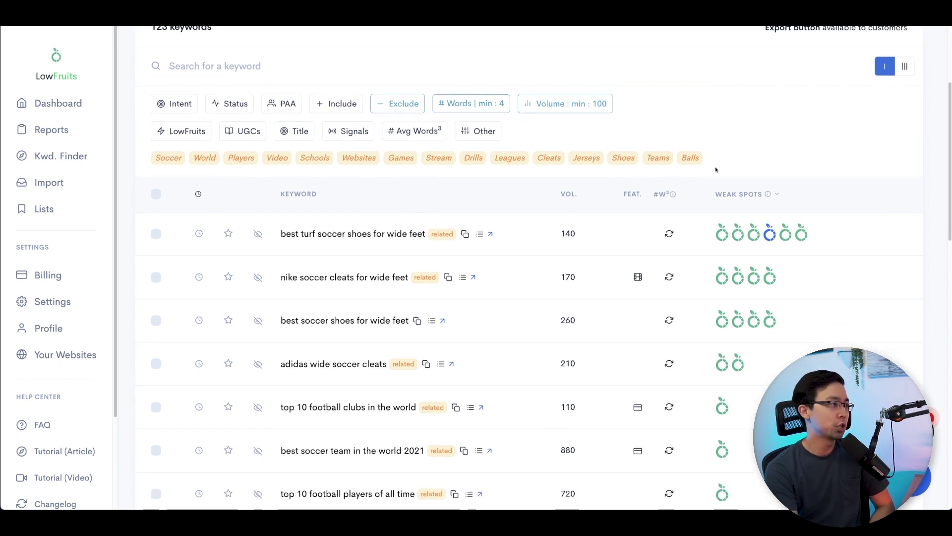
pyautogui.scroll(-2, 716, 170)
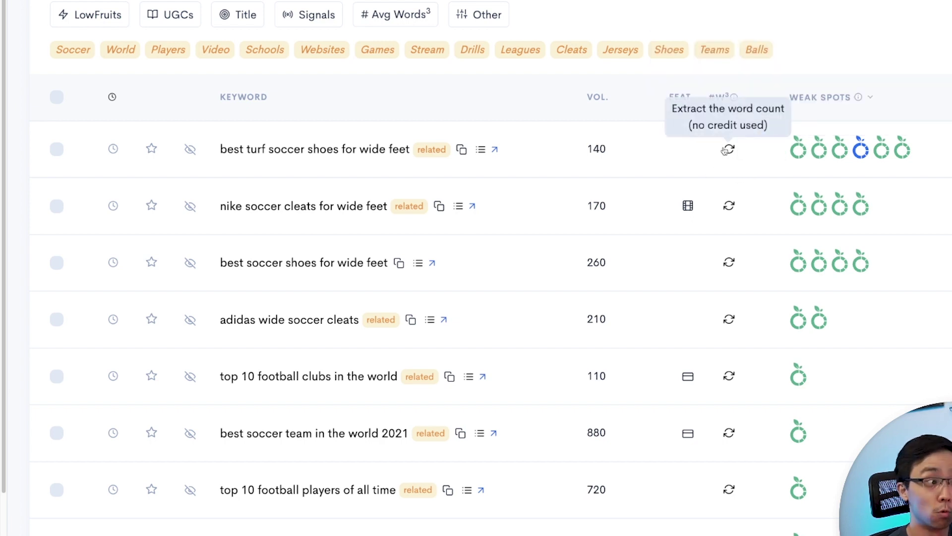
# Inspect the six weak spots of 'best turf soccer shoes for wide feet', including a DA 93 Quora page
pyautogui.click(730, 148)
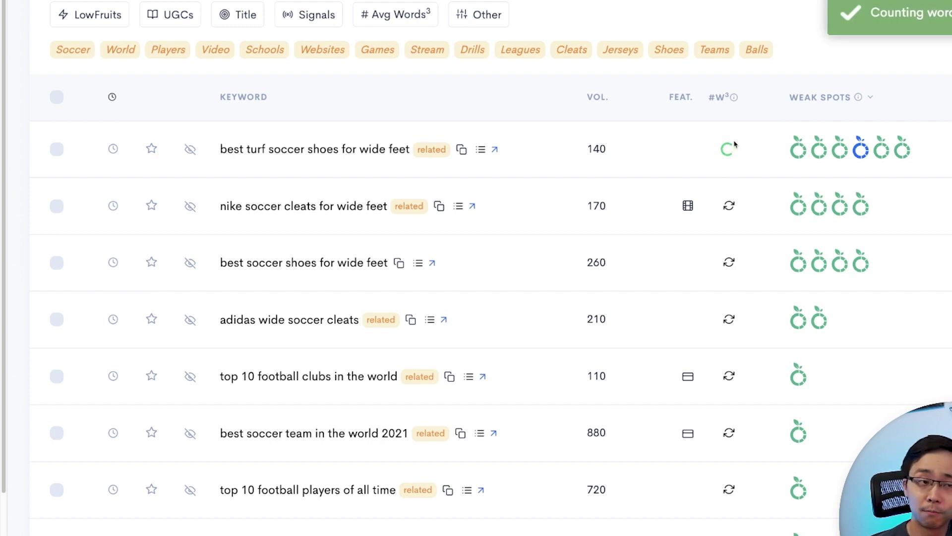
pyautogui.moveTo(803, 153)
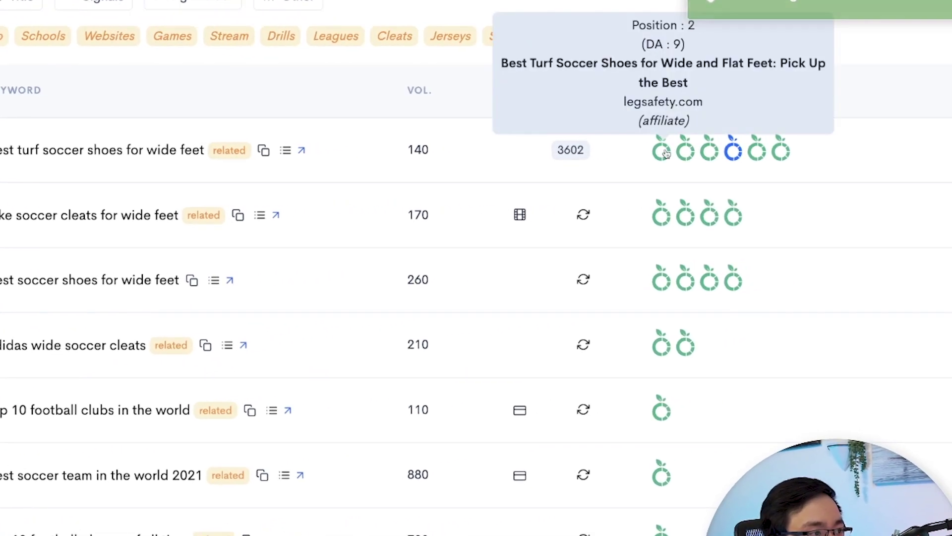
pyautogui.moveTo(723, 158)
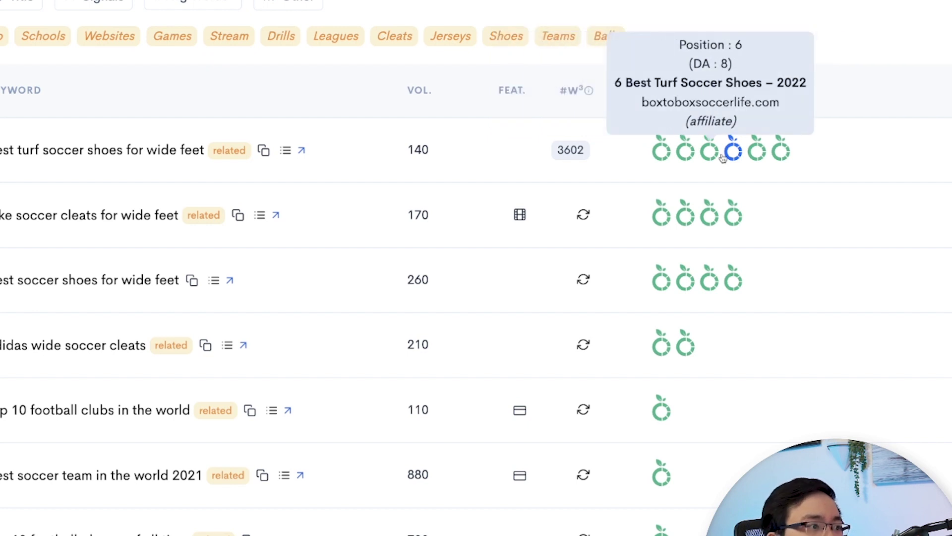
pyautogui.moveTo(759, 158)
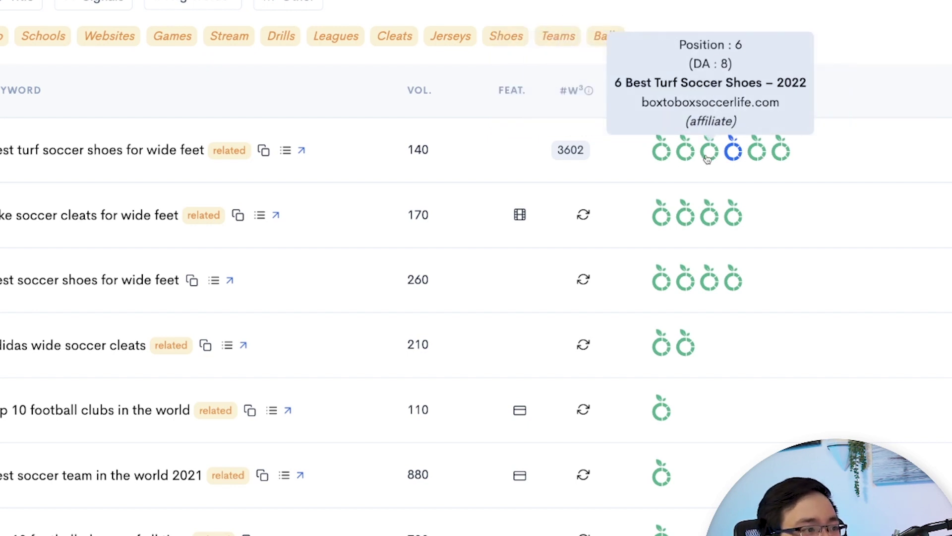
pyautogui.moveTo(671, 164)
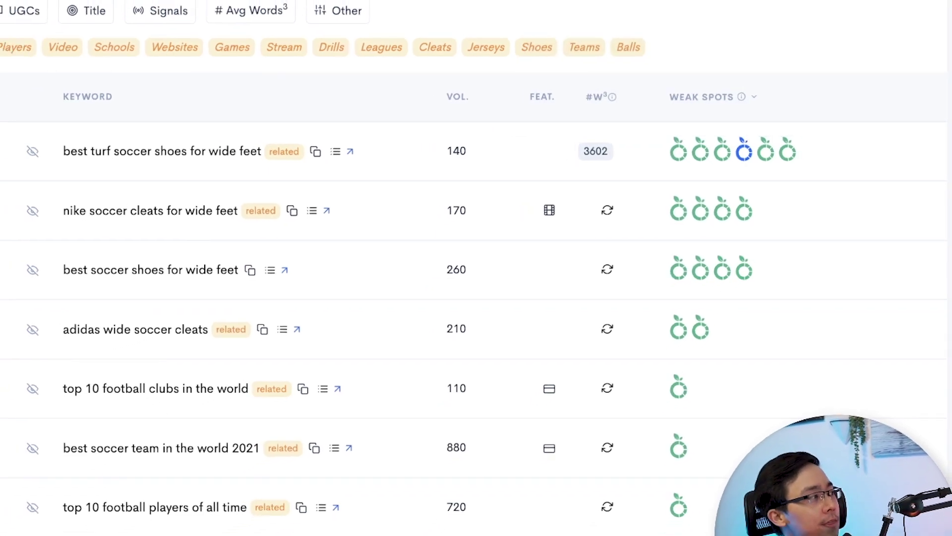
pyautogui.click(156, 154)
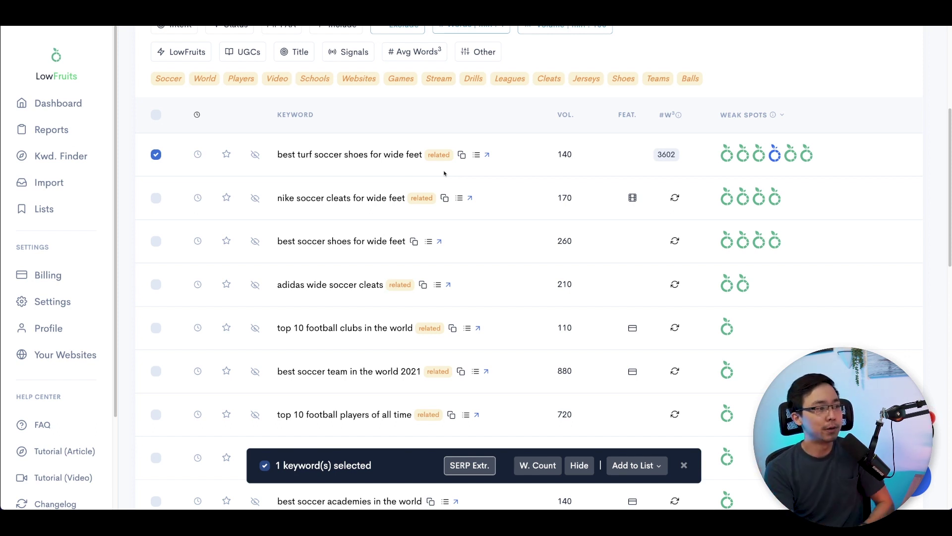
pyautogui.scroll(-9, 444, 173)
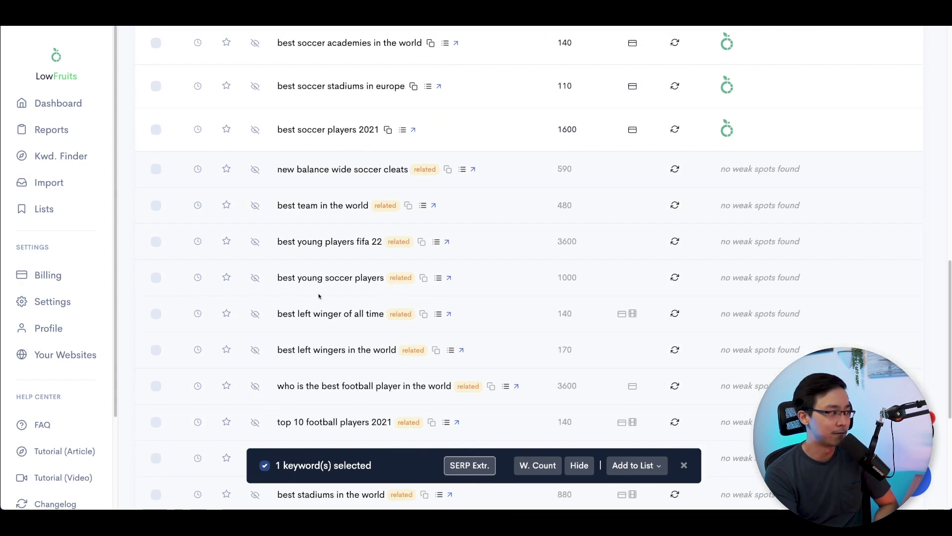
pyautogui.scroll(8, 536, 279)
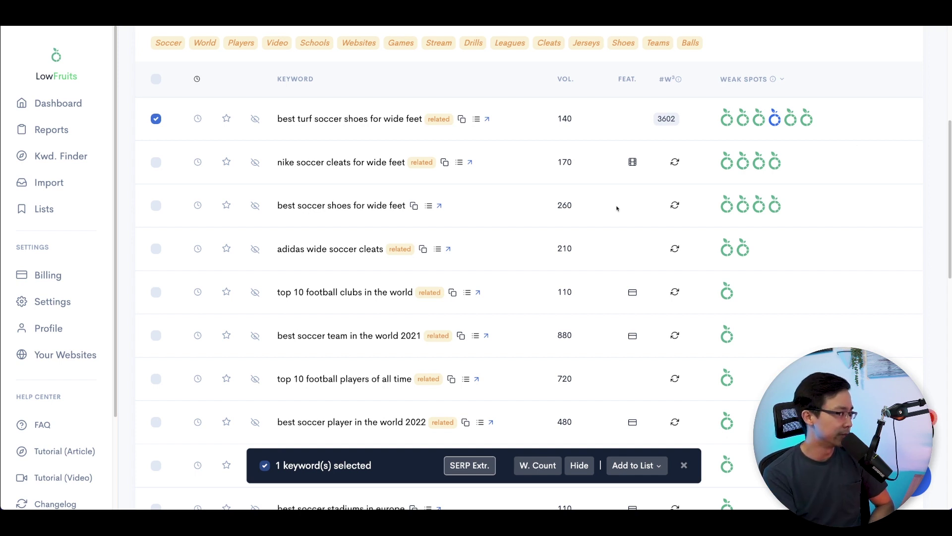
pyautogui.scroll(-3, 67, 301)
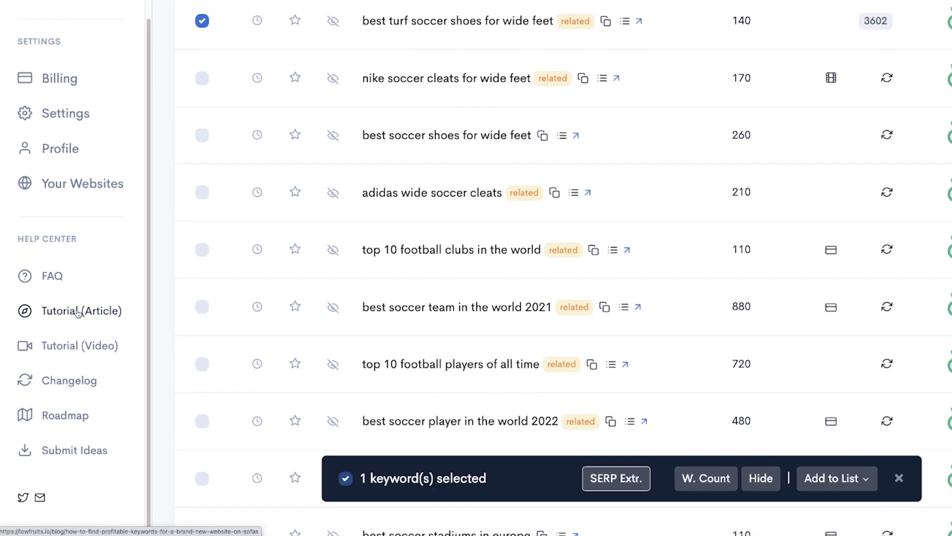
pyautogui.click(78, 314)
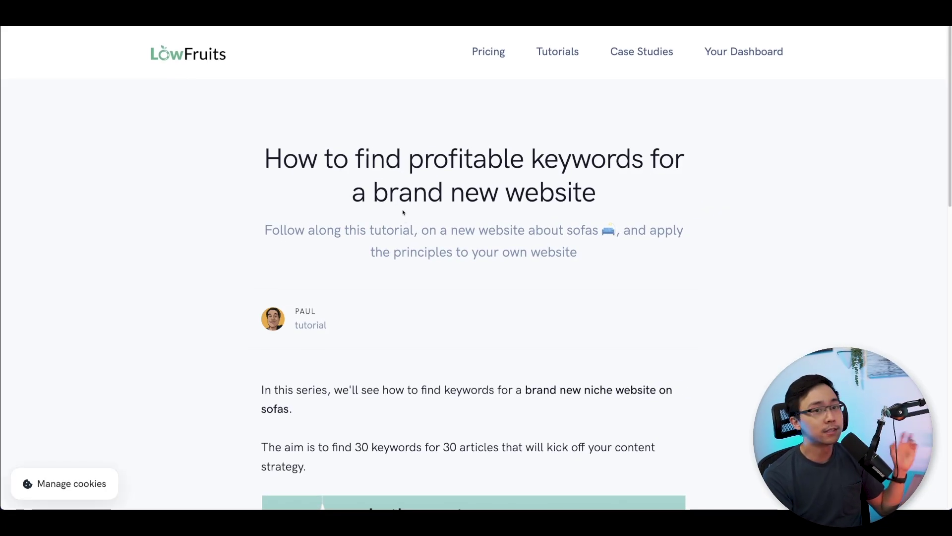
pyautogui.scroll(-4, 402, 212)
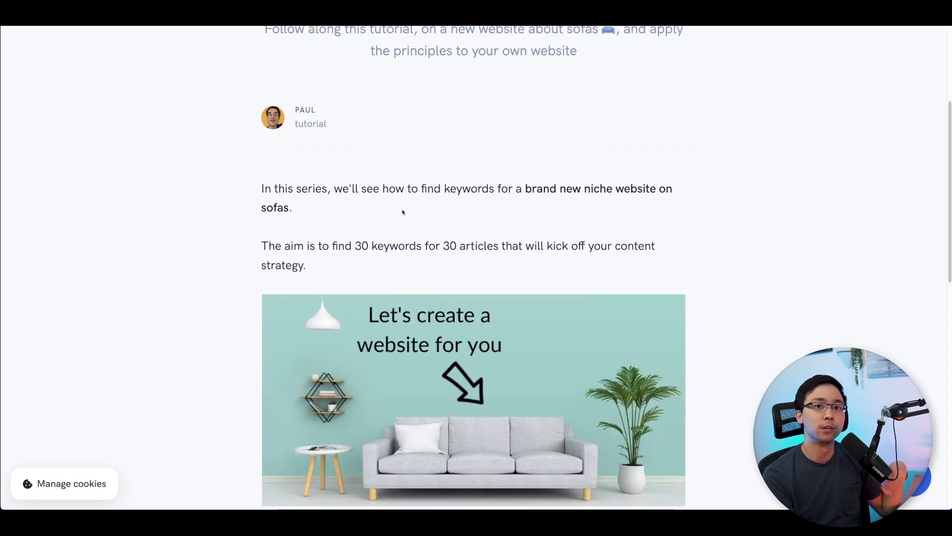
pyautogui.scroll(-2, 403, 212)
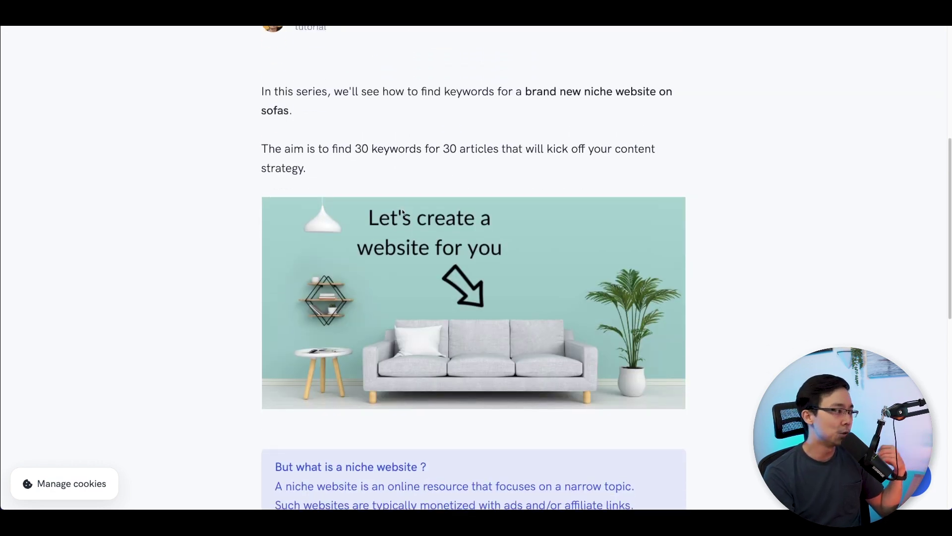
pyautogui.scroll(-5, 403, 213)
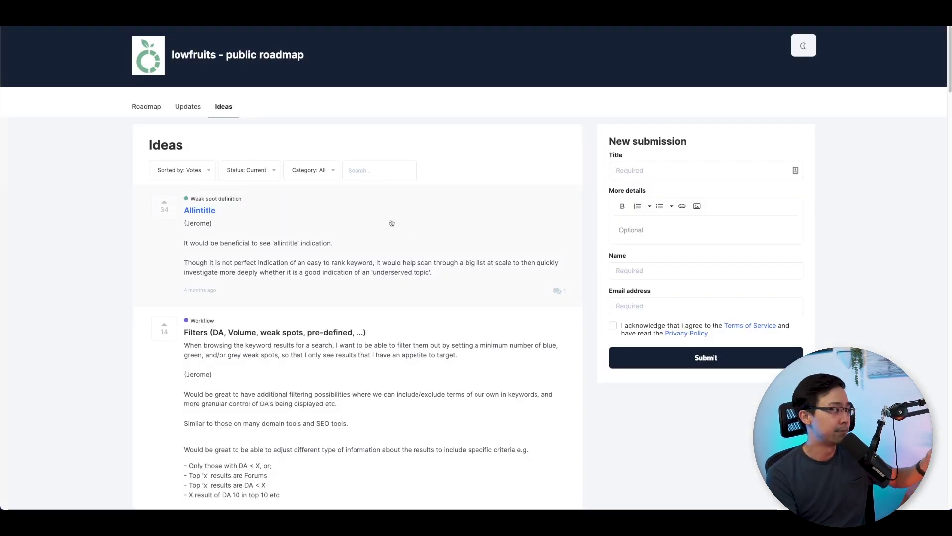
# Scroll the roadmap Ideas page and open the top-voted Allintitle idea
pyautogui.scroll(-1, 303, 205)
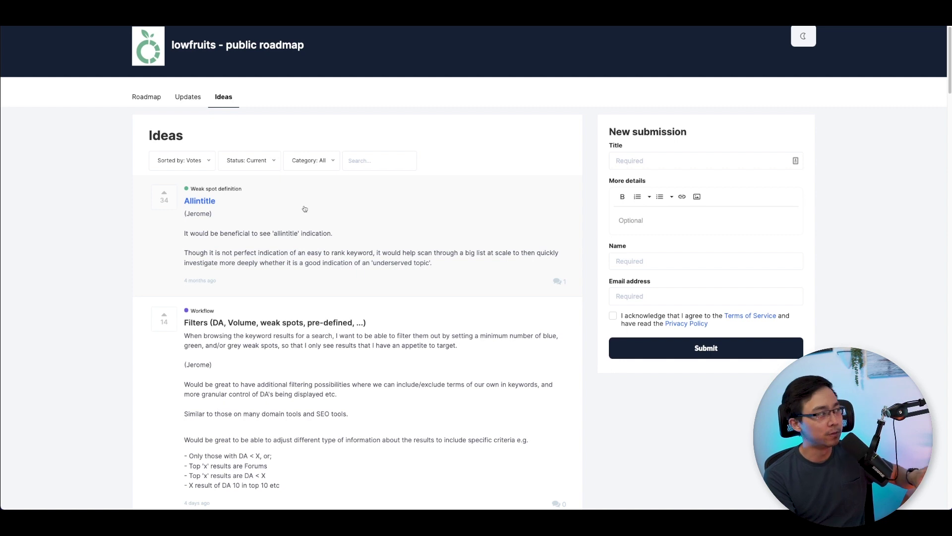
pyautogui.scroll(-1, 303, 205)
pyautogui.scroll(-1, 303, 204)
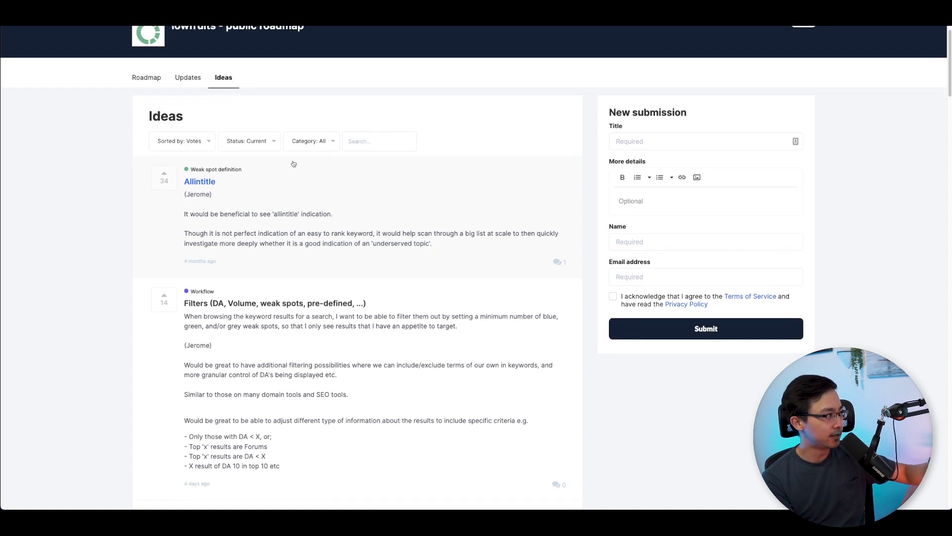
pyautogui.click(286, 196)
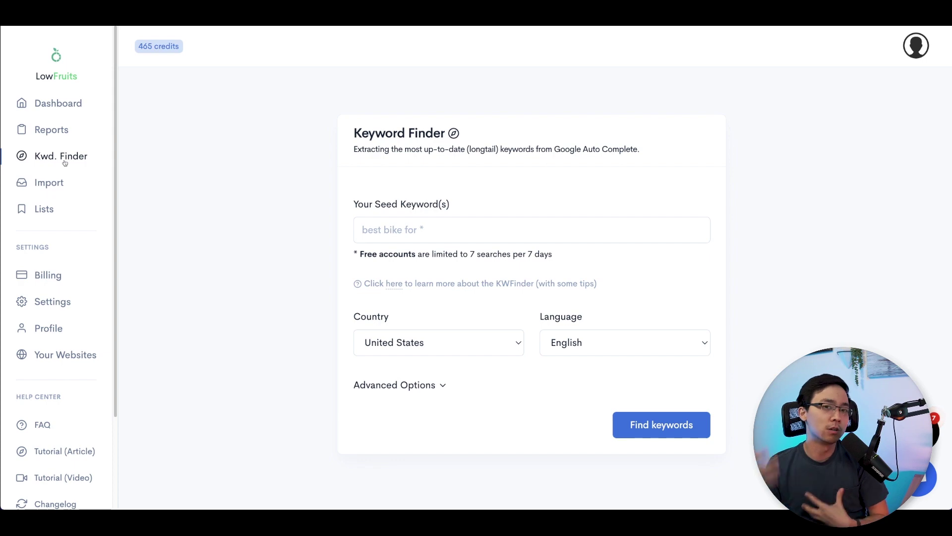
# Search Keyword Finder for 'soccer * for adults', returning 72 keyword ideas
pyautogui.click(498, 227)
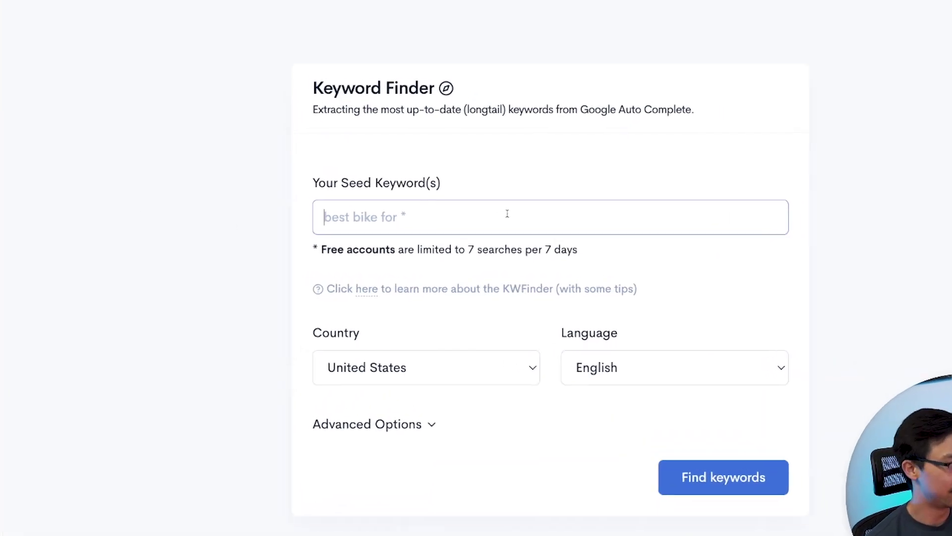
pyautogui.write('soccer *')
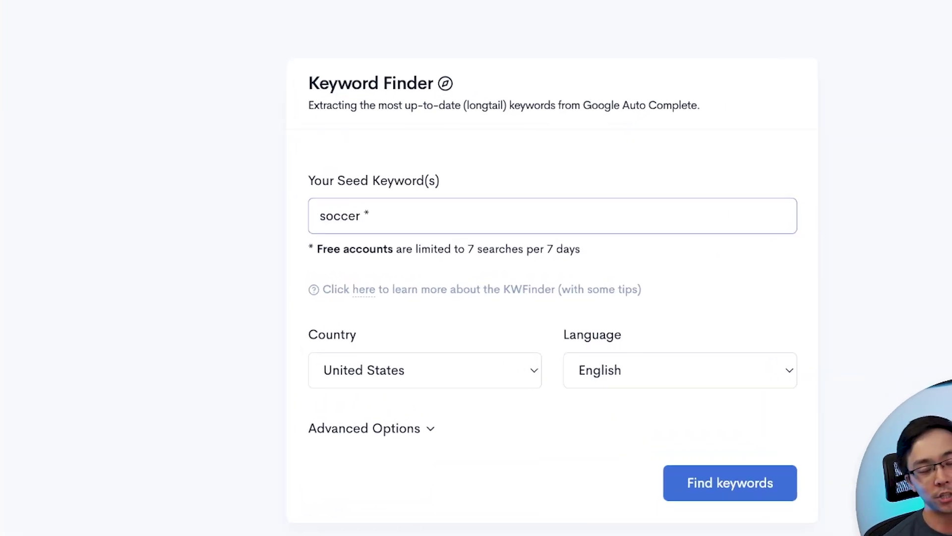
pyautogui.write(' for adults')
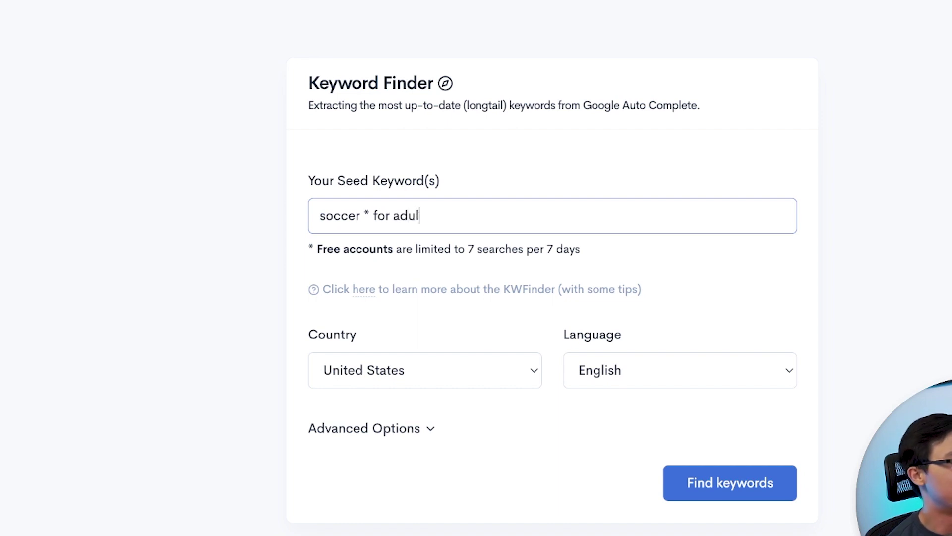
pyautogui.press('BackSpace')
pyautogui.write('s')
pyautogui.click(719, 483)
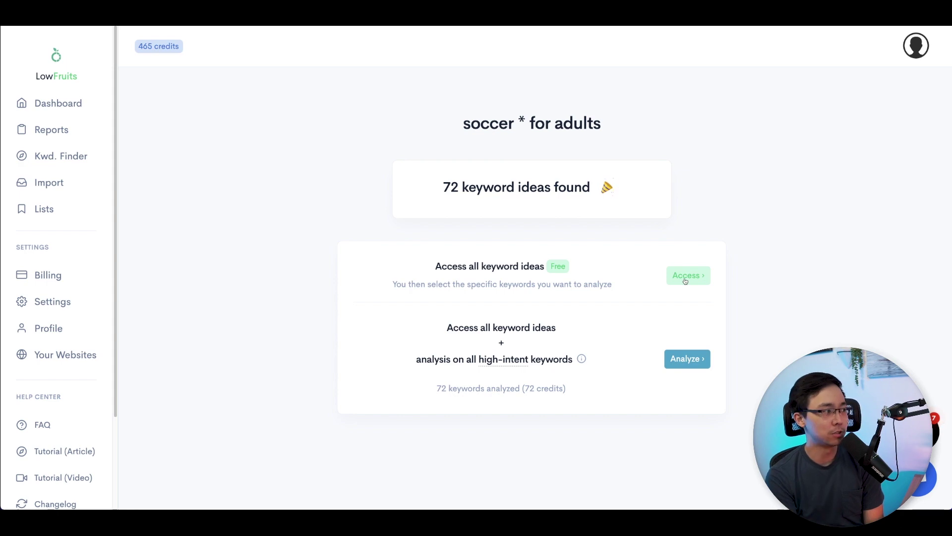
# Limit the 'soccer * for adults' list to keywords of at least 3 words
pyautogui.scroll(-8, 685, 281)
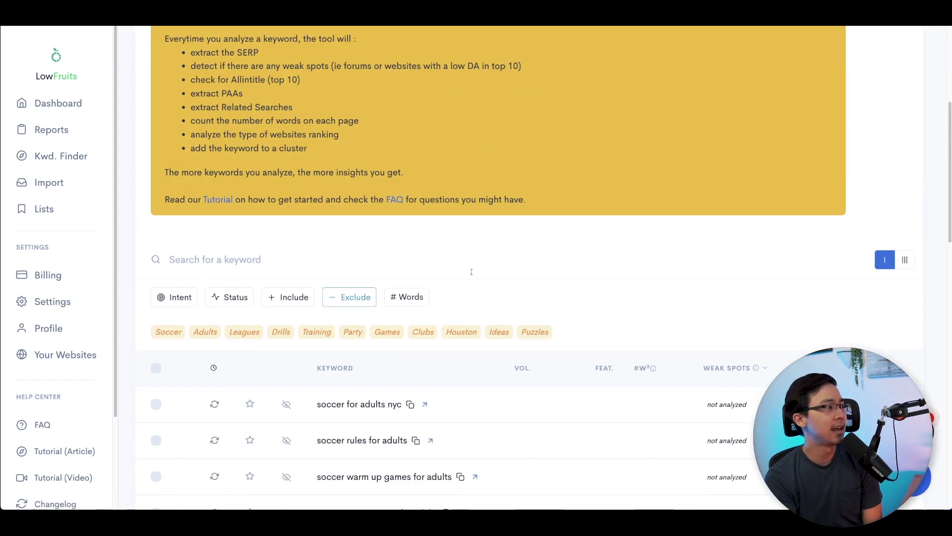
pyautogui.click(403, 168)
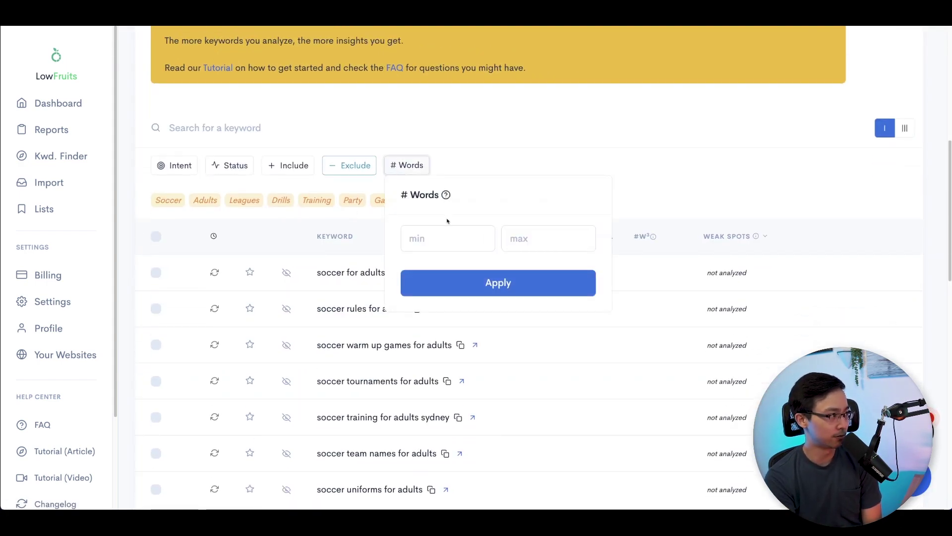
pyautogui.write('3')
pyautogui.click(481, 280)
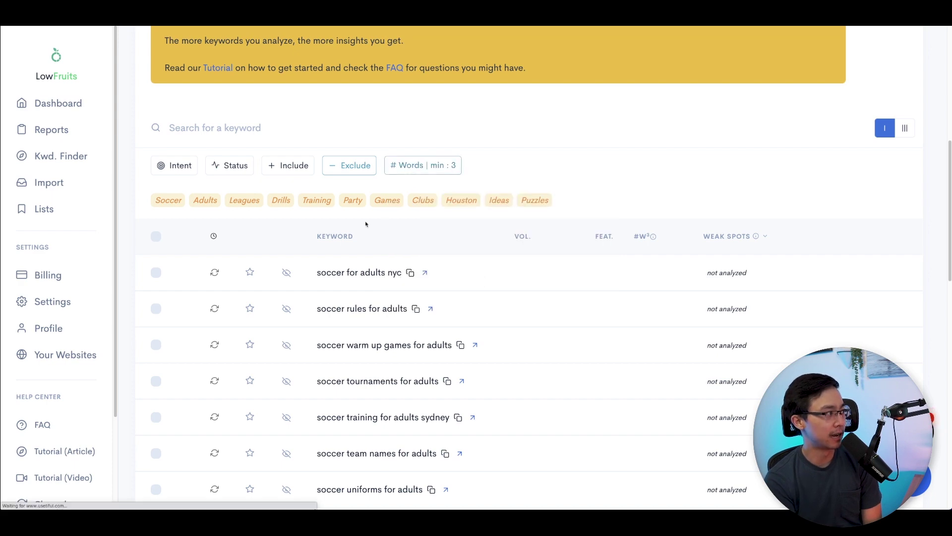
# Fetch search volumes and review them, e.g. 260 for soccer tournaments for adults
pyautogui.scroll(7, 750, 198)
pyautogui.click(738, 154)
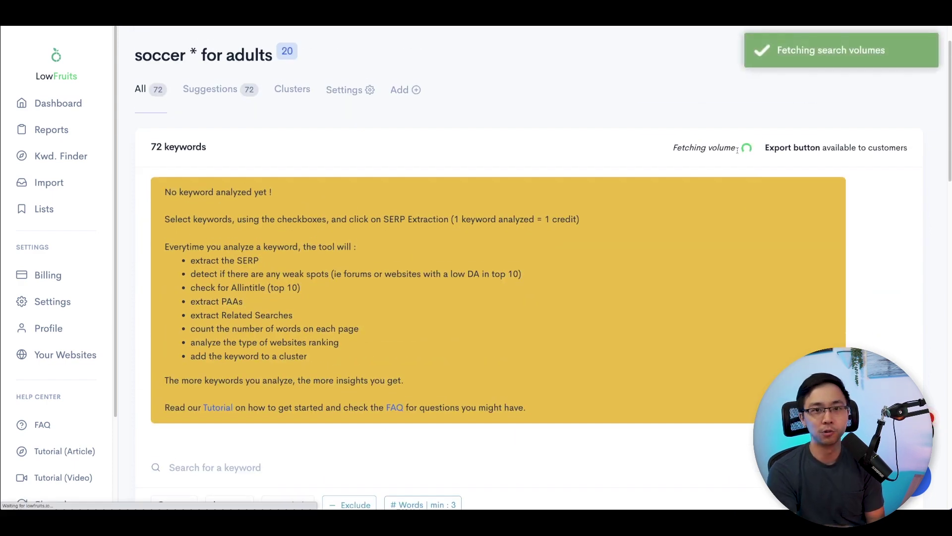
pyautogui.scroll(-6, 625, 144)
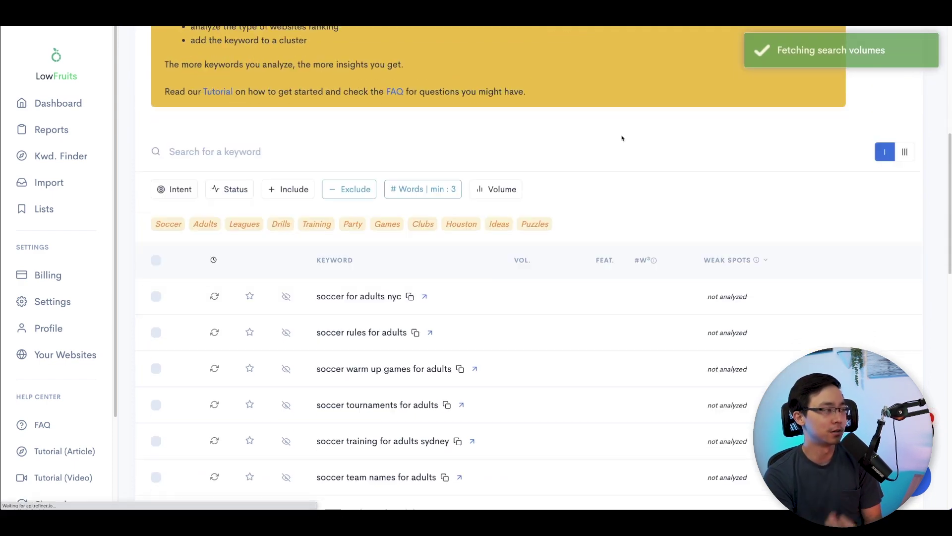
pyautogui.scroll(-2, 621, 143)
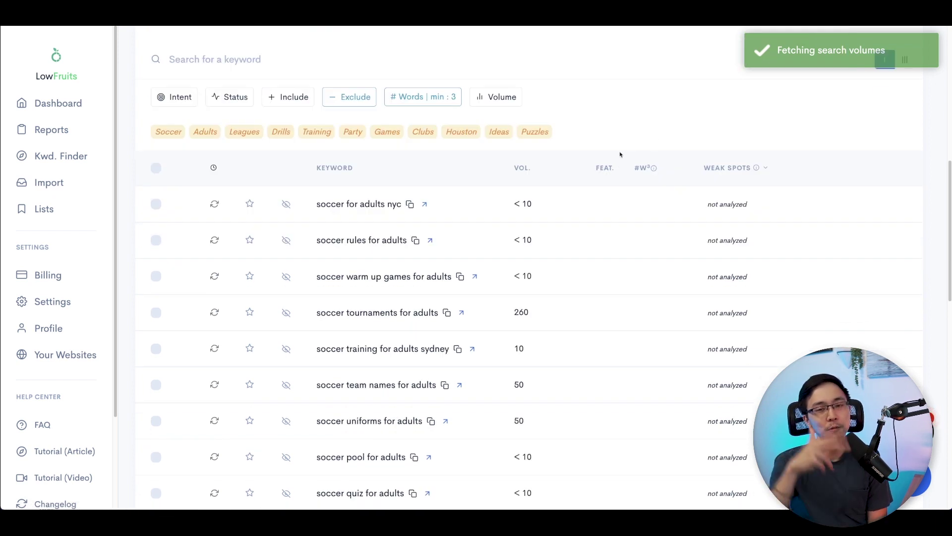